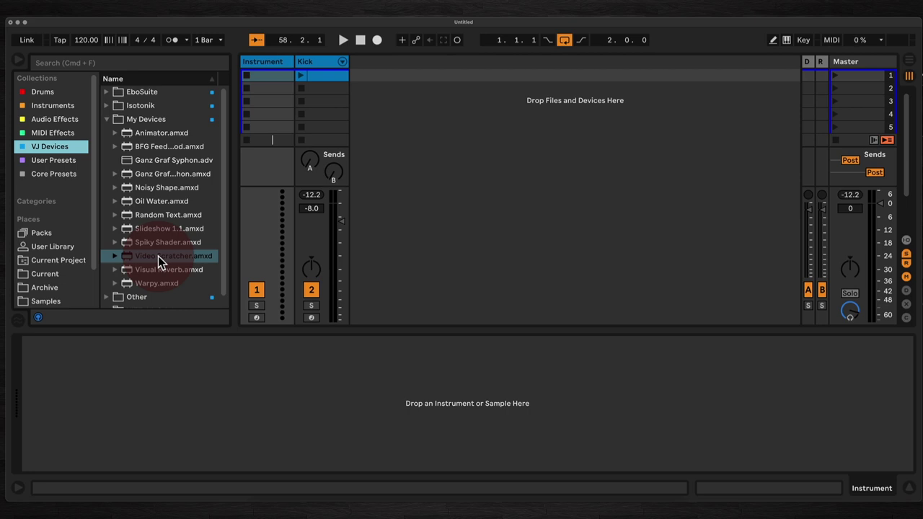
# Add the Video Scratcher device to the Instrument track and load it with the HAP clips folder found inside the Forwards folder.
pyautogui.moveTo(158, 256); pyautogui.dragTo(124, 438)
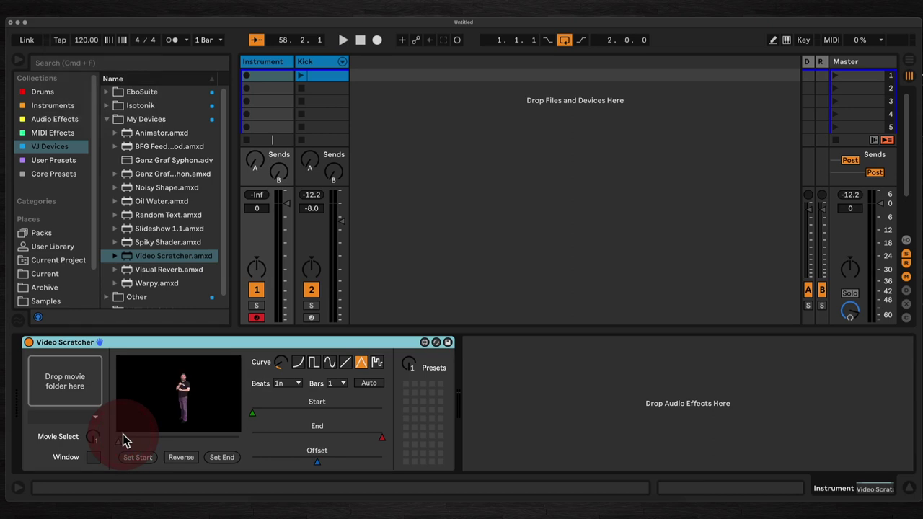
pyautogui.click(260, 506)
pyautogui.click(878, 309)
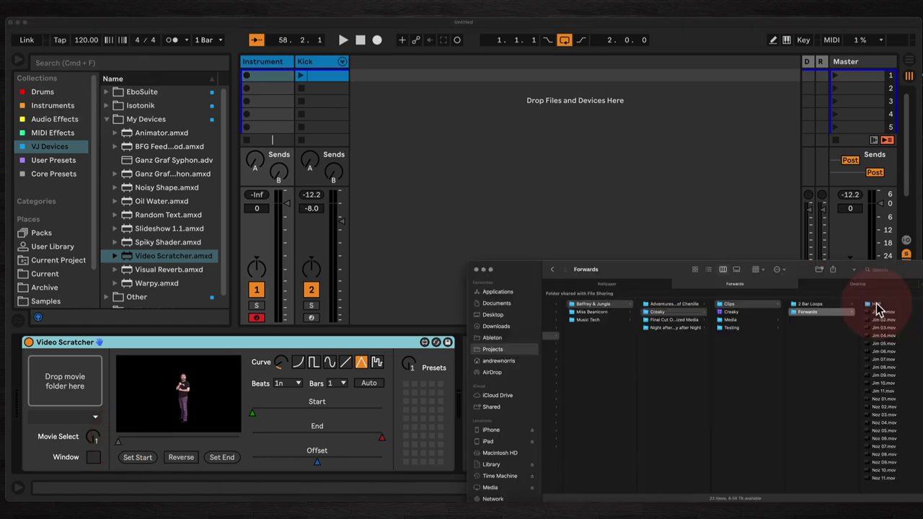
pyautogui.moveTo(879, 309); pyautogui.dragTo(56, 381)
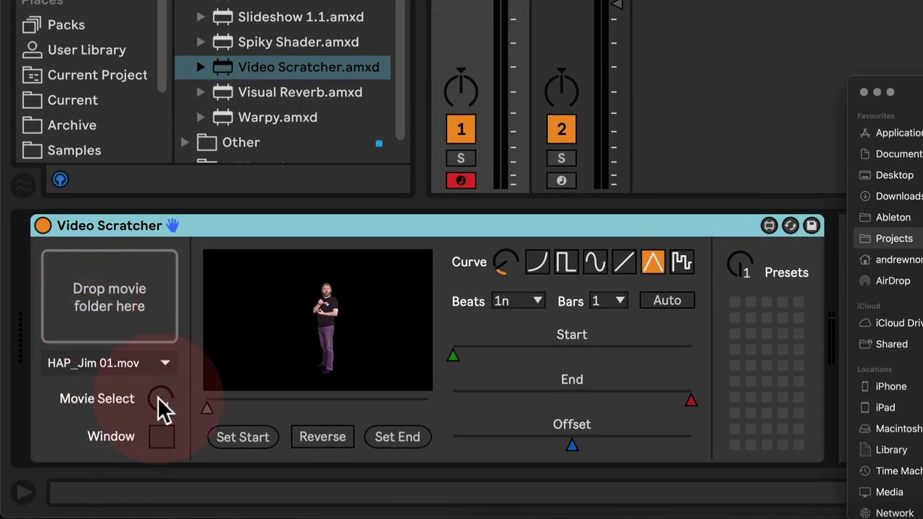
# Preview HAP_Jim 09.mov and several Noz clips in Video Scratcher, and set Movie Select to 12 for HAP_Noz 01.mov.
pyautogui.click(144, 363)
pyautogui.click(83, 62)
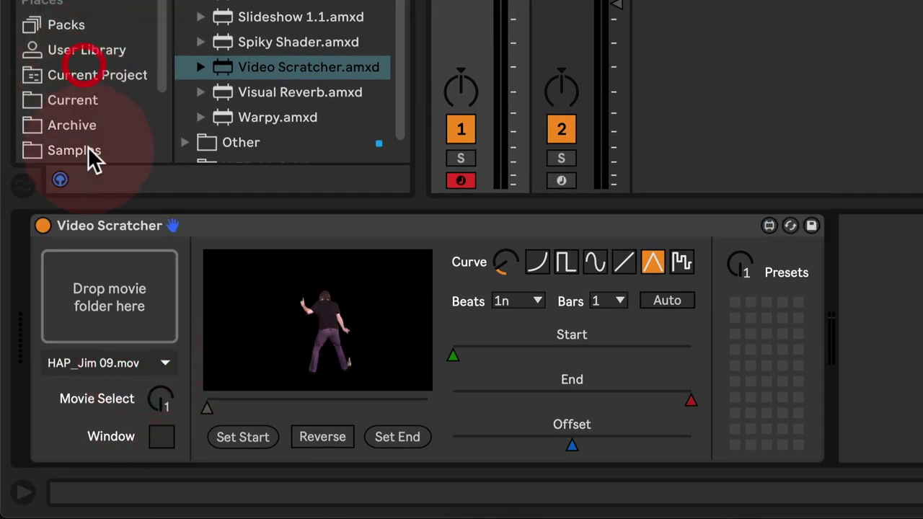
pyautogui.click(165, 363)
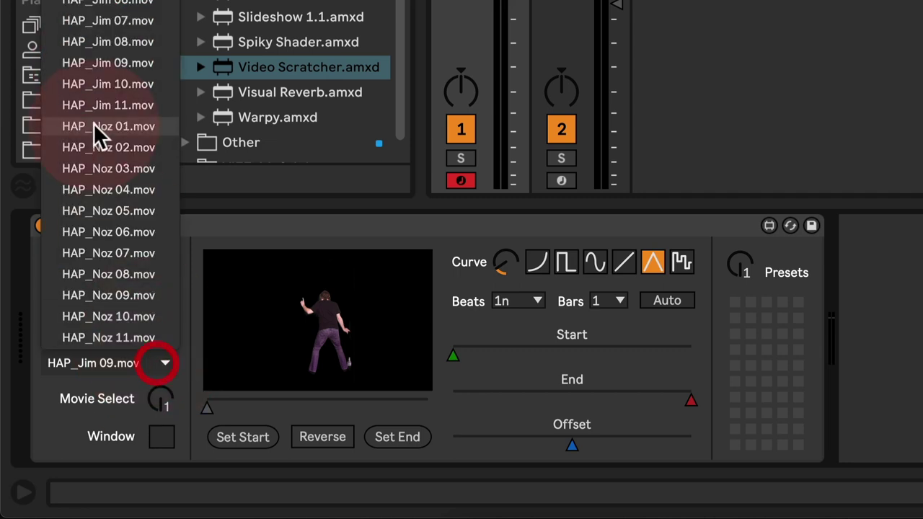
pyautogui.click(93, 126)
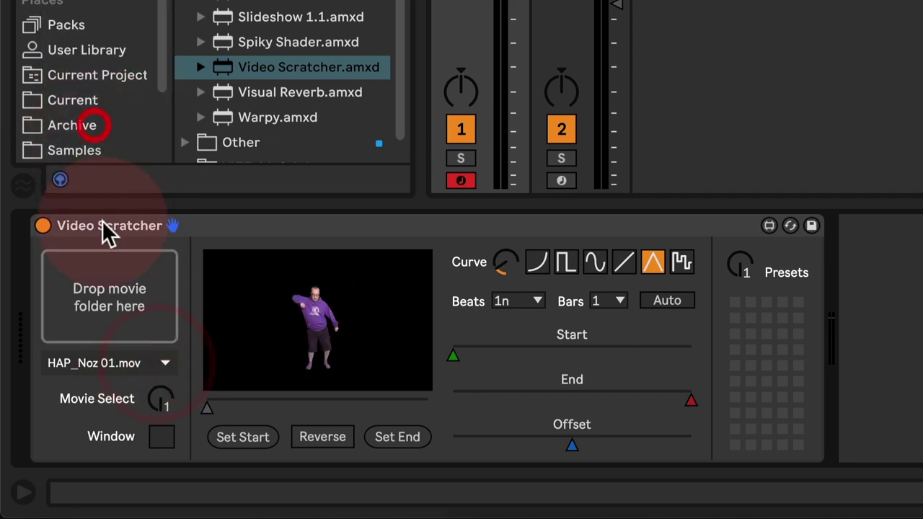
pyautogui.click(155, 362)
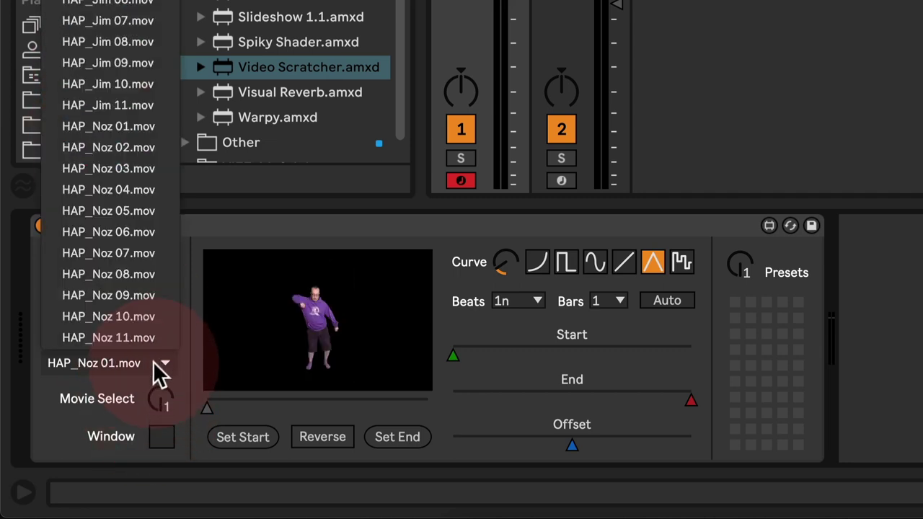
pyautogui.click(113, 273)
pyautogui.moveTo(156, 400)
pyautogui.mouseDown()
pyautogui.moveTo(161, 433)
pyautogui.moveTo(154, 367)
pyautogui.moveTo(165, 406)
pyautogui.mouseUp()
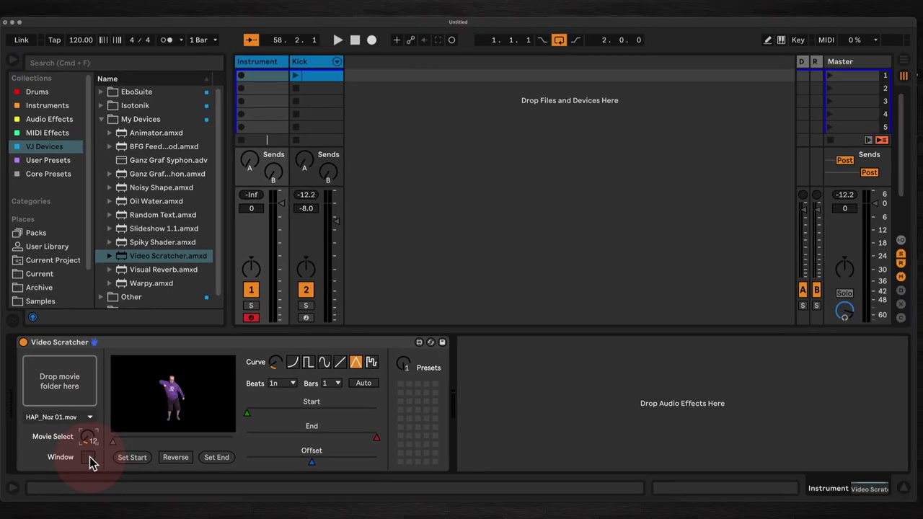
# Open the Video Scratcher output window, enlarge it to fill the area above the device, and retrigger the selected movie.
pyautogui.click(88, 458)
pyautogui.click(90, 458)
pyautogui.click(90, 459)
pyautogui.moveTo(149, 129); pyautogui.dragTo(453, 318)
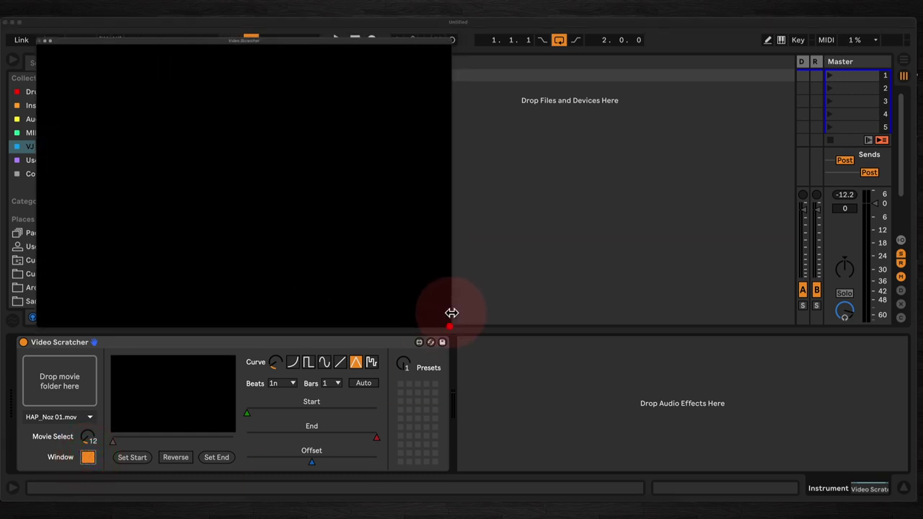
pyautogui.click(85, 438)
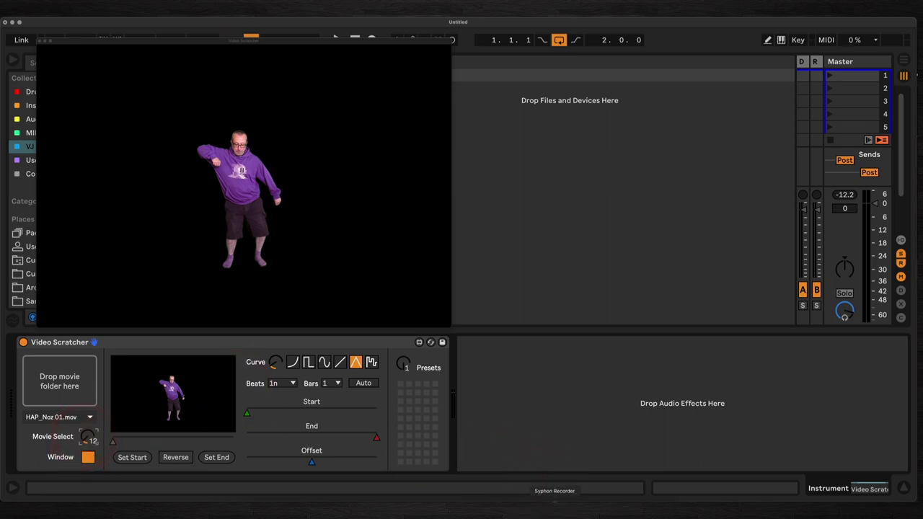
# Switch to Syphon Recorder, check the Live - Video Scratcher feed there, and close its window.
pyautogui.click(555, 499)
pyautogui.click(274, 173)
pyautogui.moveTo(274, 174); pyautogui.dragTo(588, 190)
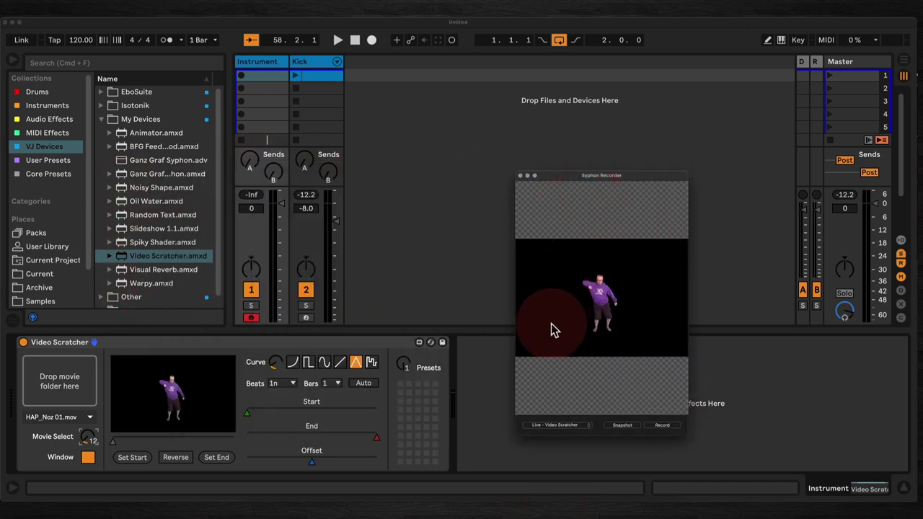
pyautogui.click(521, 176)
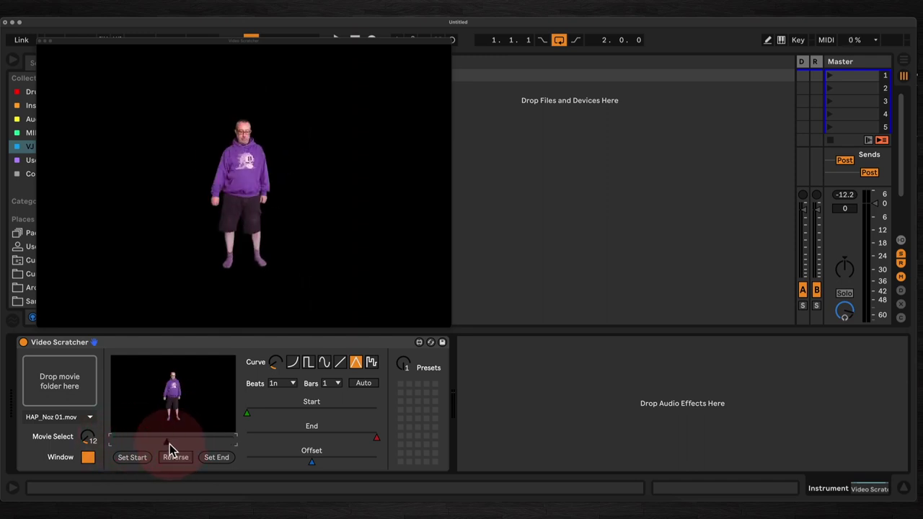
# Scrub through the movie by hand and try out automatic playback in Video Scratcher.
pyautogui.moveTo(169, 444)
pyautogui.mouseDown()
pyautogui.moveTo(150, 443)
pyautogui.moveTo(197, 444)
pyautogui.moveTo(166, 442)
pyautogui.mouseUp()
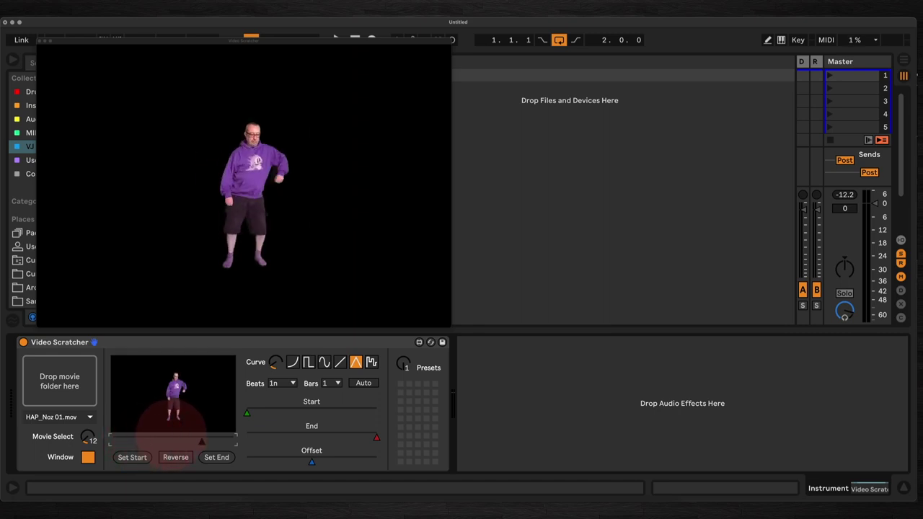
pyautogui.click(363, 384)
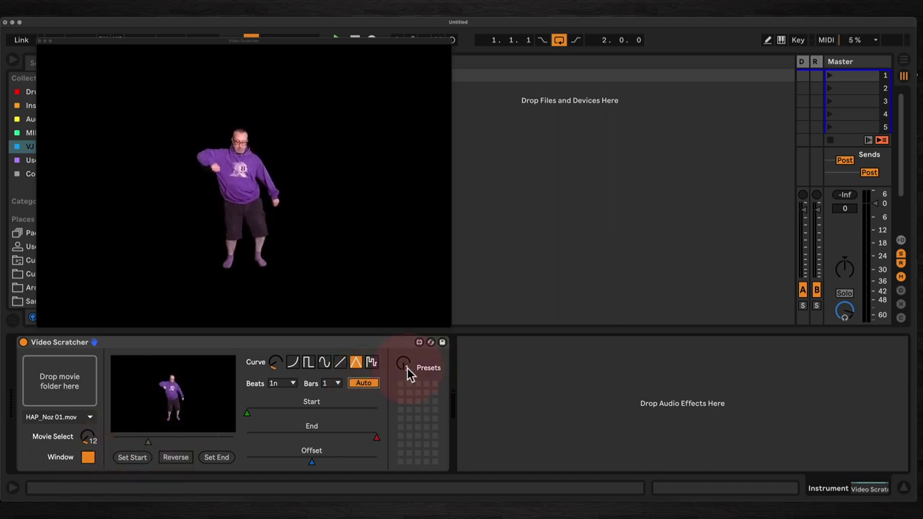
# Set the scratch range to start about a fifth into the movie and end about seven-eighths of the way through.
pyautogui.click(132, 458)
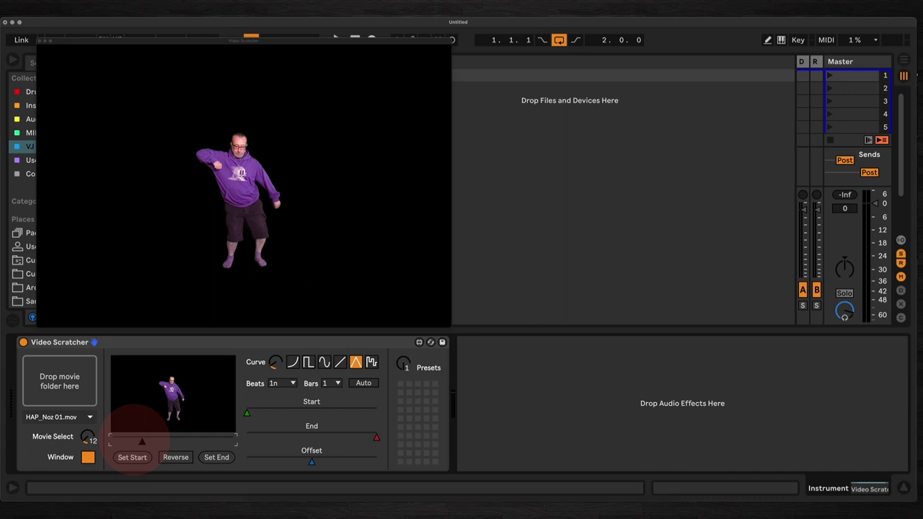
pyautogui.moveTo(125, 441)
pyautogui.mouseDown()
pyautogui.moveTo(149, 441)
pyautogui.moveTo(141, 443)
pyautogui.mouseUp()
pyautogui.click(137, 460)
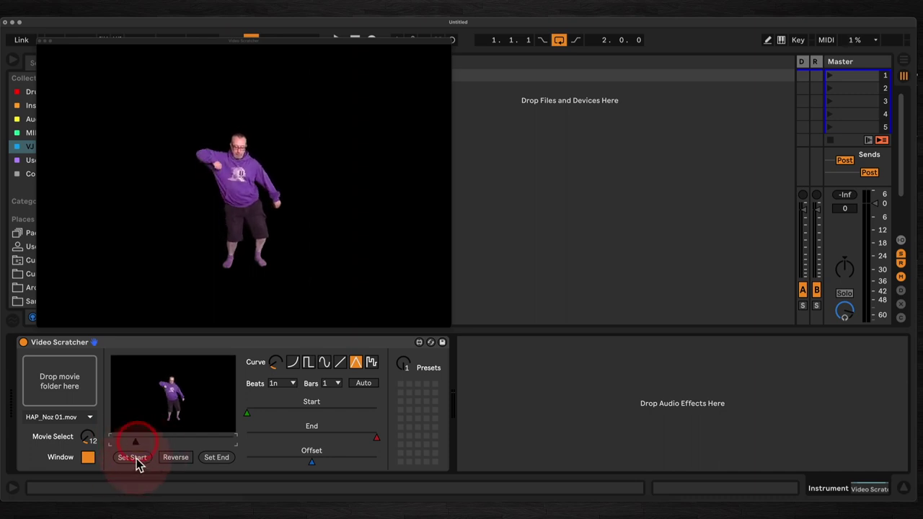
pyautogui.click(274, 415)
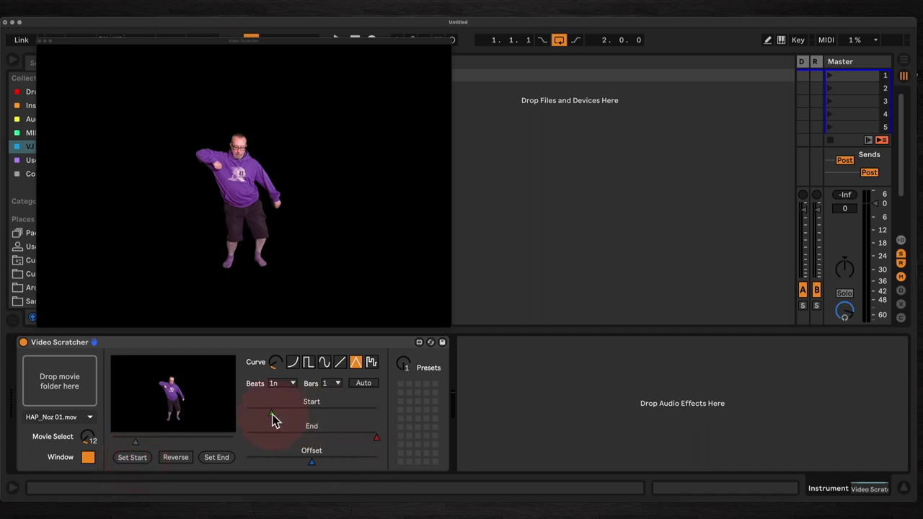
pyautogui.moveTo(136, 442); pyautogui.dragTo(163, 442)
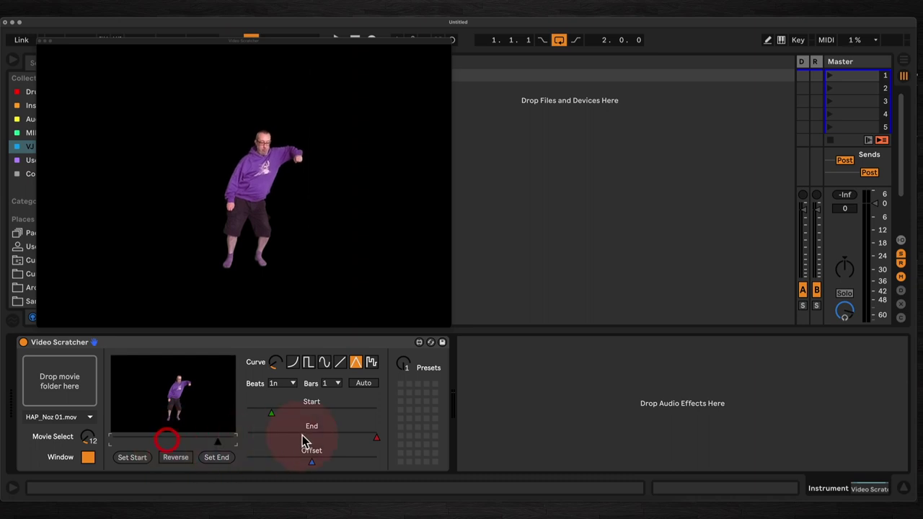
pyautogui.click(220, 462)
# Turn on Auto and start playback to scratch between the start and end points.
pyautogui.click(364, 384)
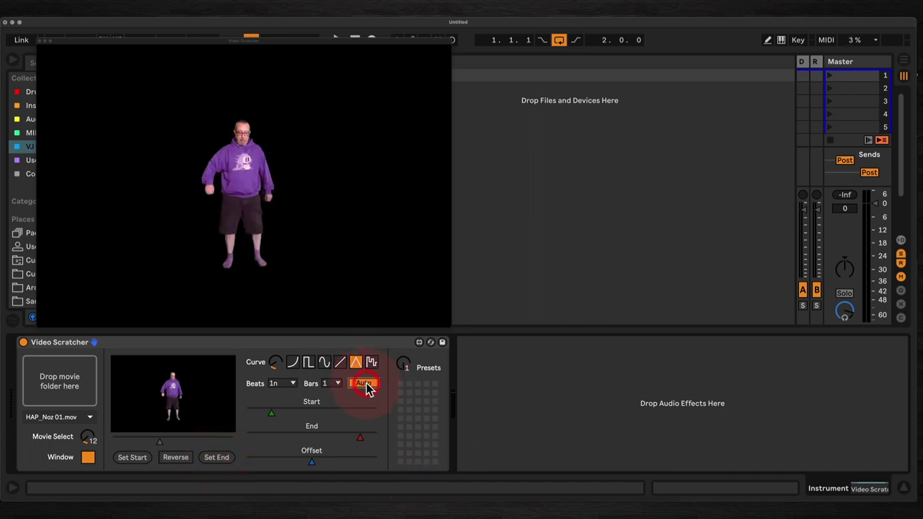
pyautogui.press('space')
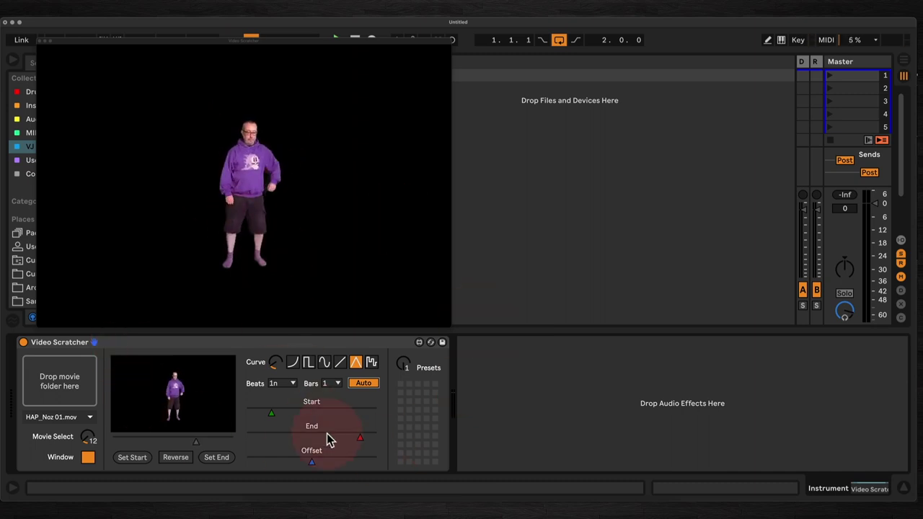
# Try Beats divisions of 2n, 4n and 8n for the automatic scratching, and return the division to 1n.
pyautogui.click(283, 387)
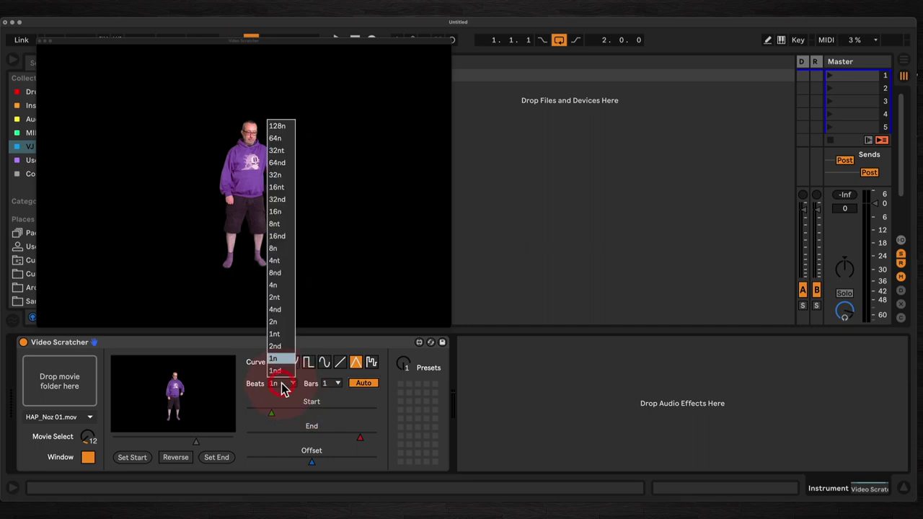
pyautogui.click(275, 323)
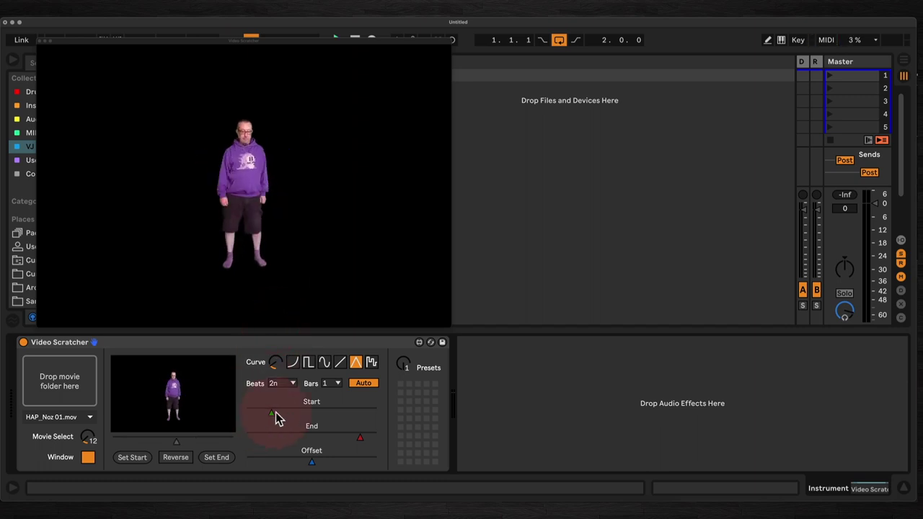
pyautogui.click(283, 384)
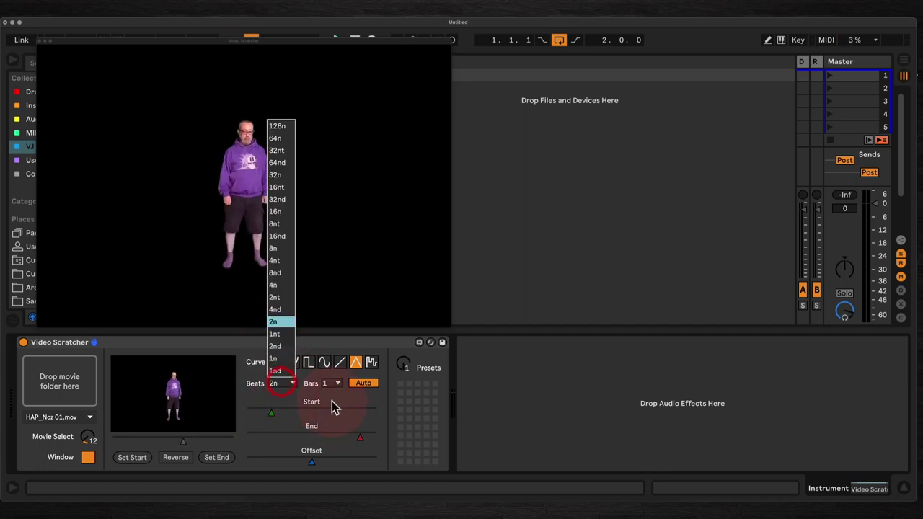
pyautogui.click(282, 292)
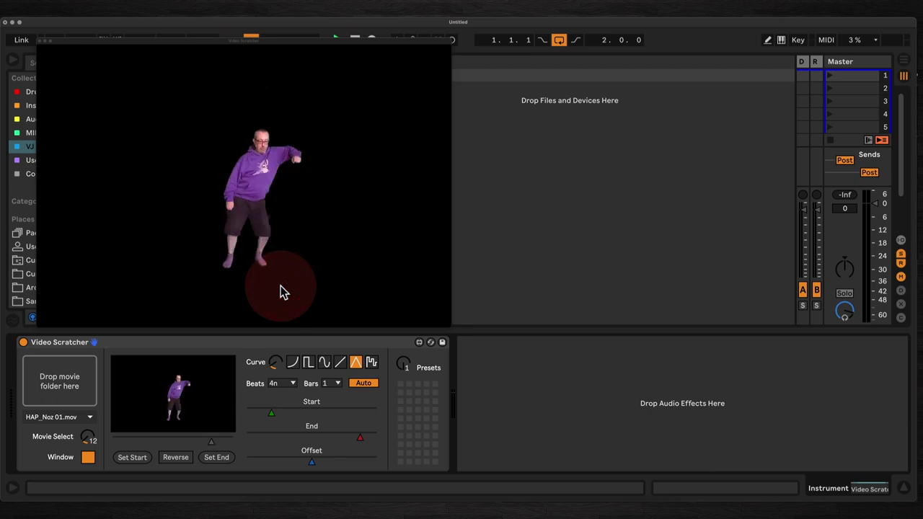
pyautogui.click(281, 383)
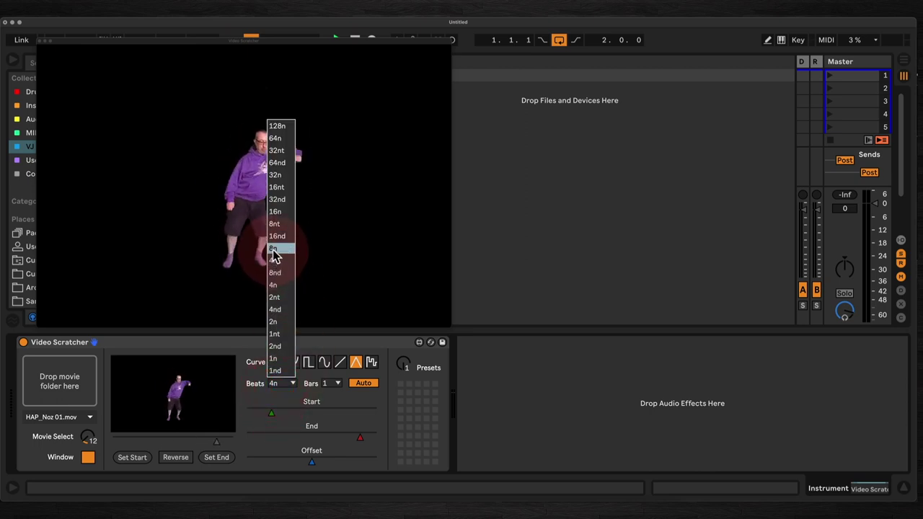
pyautogui.click(274, 254)
pyautogui.click(279, 384)
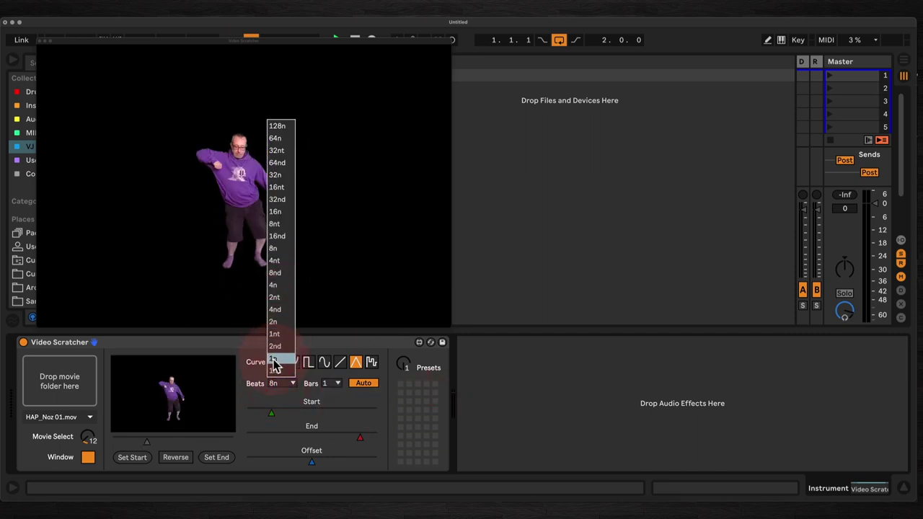
pyautogui.click(274, 360)
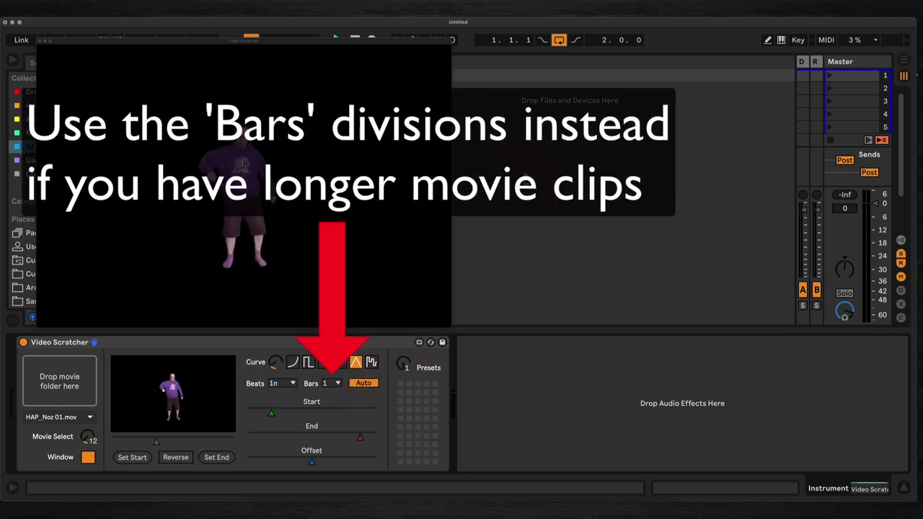
# Stop playback and move the video output window clear of the browser and the Instrument and Kick tracks.
pyautogui.press('space')
pyautogui.click(508, 168)
pyautogui.moveTo(200, 42); pyautogui.dragTo(545, 52)
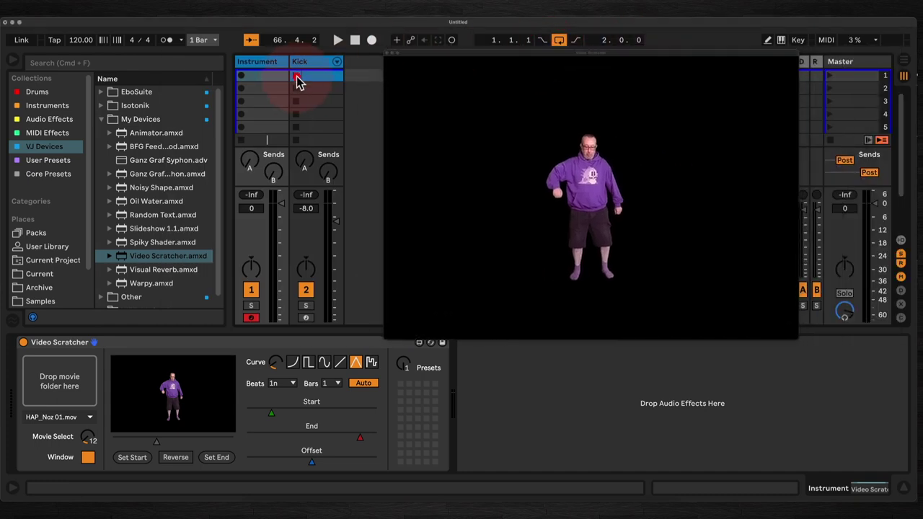
# Launch the first clip on the Kick track and show the Instrument track's Video Scratcher device again.
pyautogui.click(296, 76)
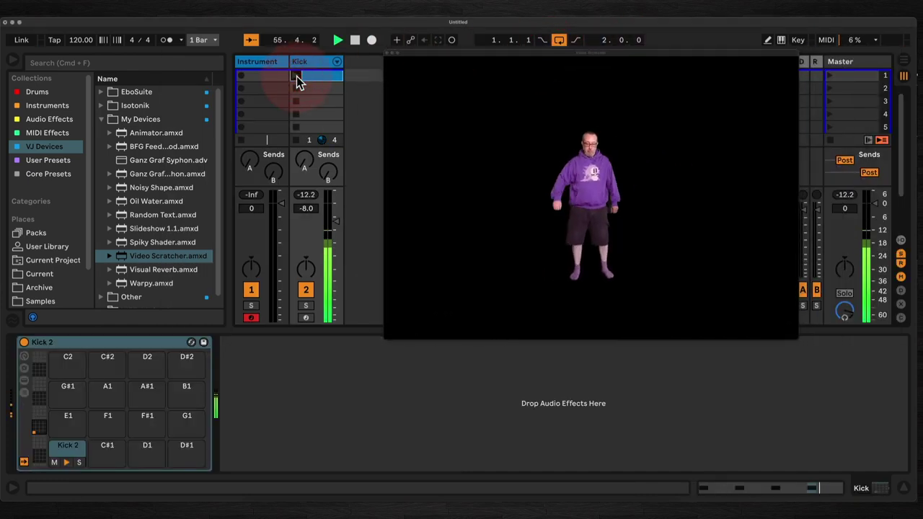
pyautogui.click(249, 220)
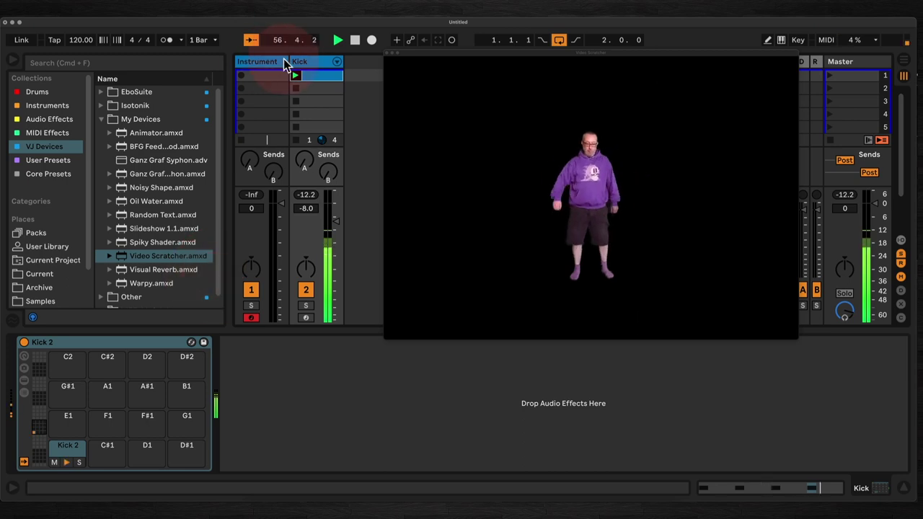
pyautogui.click(250, 63)
pyautogui.click(249, 64)
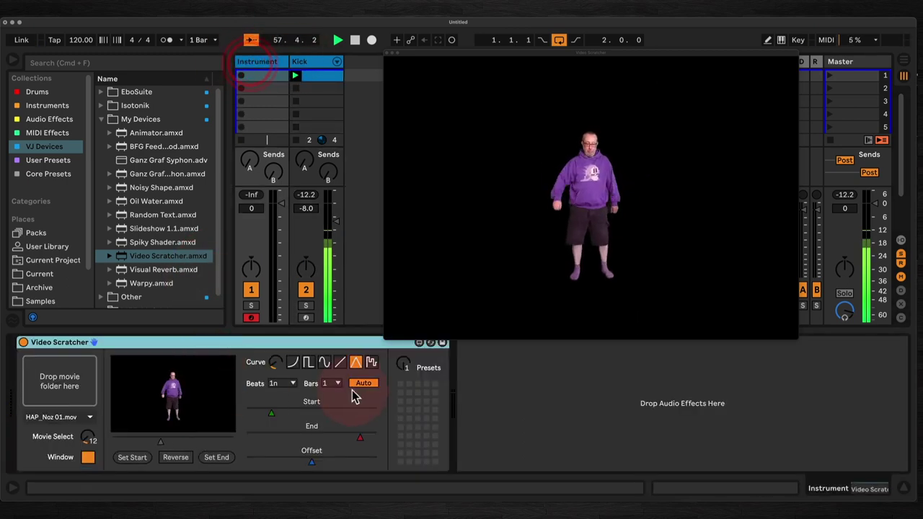
# Set the Beats division to 2n, stop playback, and change the scratch curve to the straight-line ramp.
pyautogui.click(286, 383)
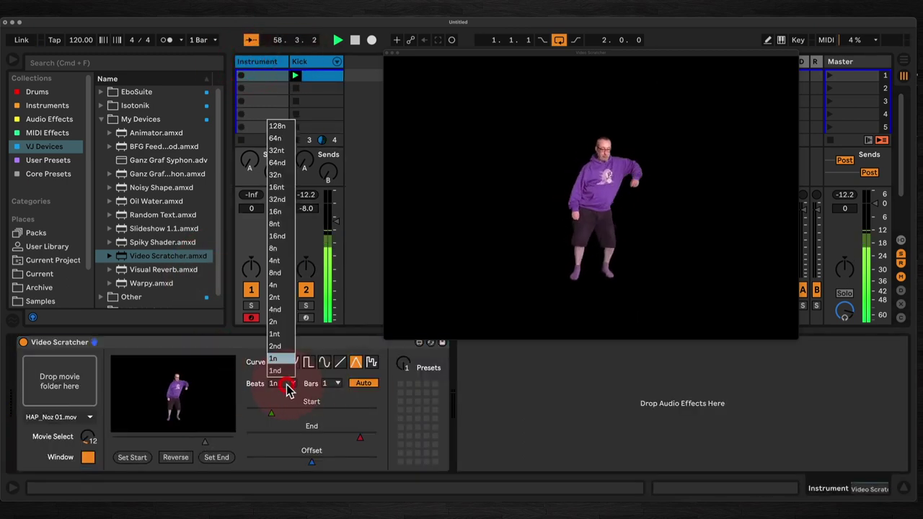
pyautogui.click(282, 324)
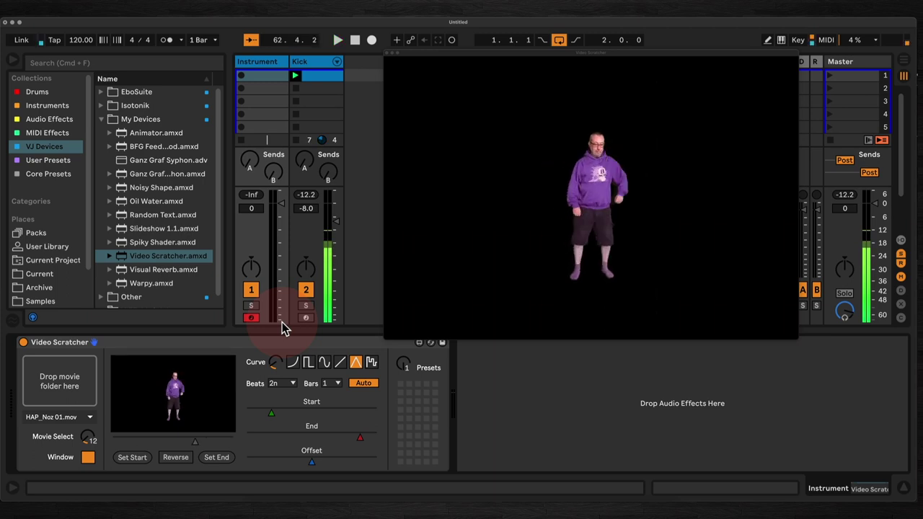
pyautogui.press('space')
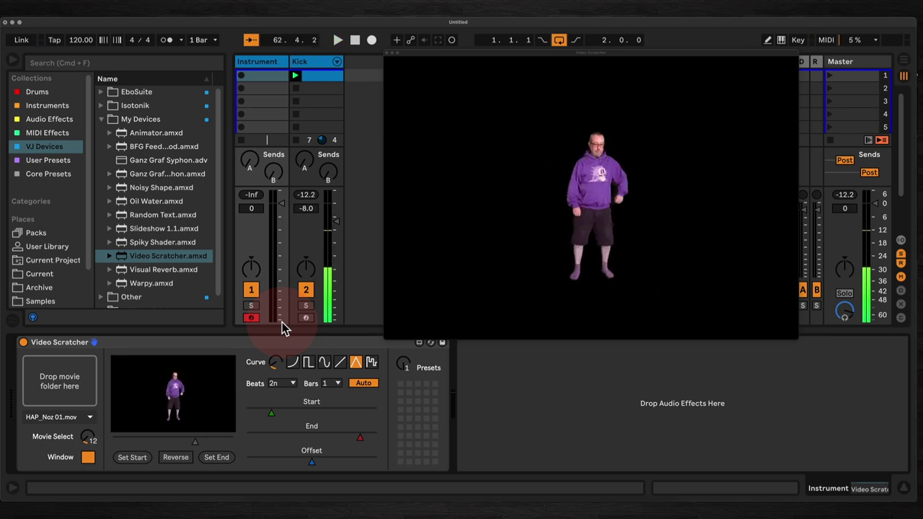
pyautogui.click(339, 363)
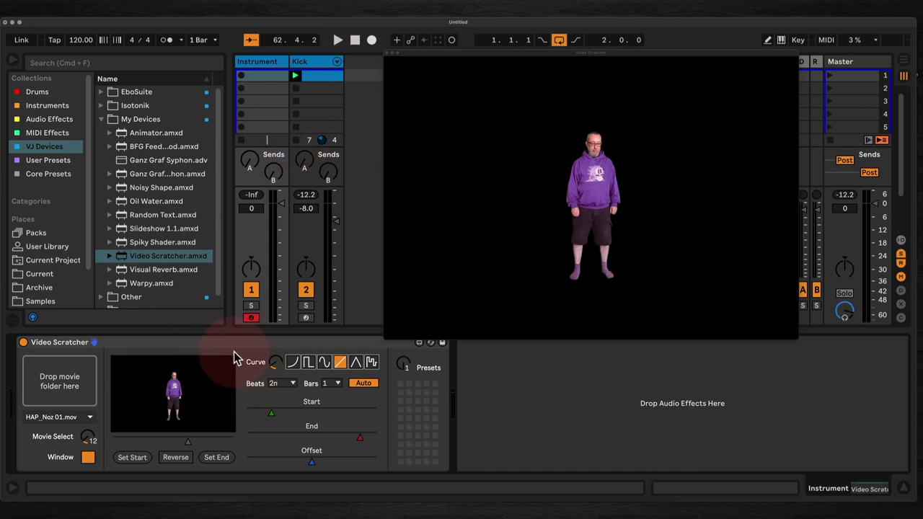
# Audition the automatic scratching with the straight-line ramp, sine wave, square wave and stepped random curves.
pyautogui.press('space')
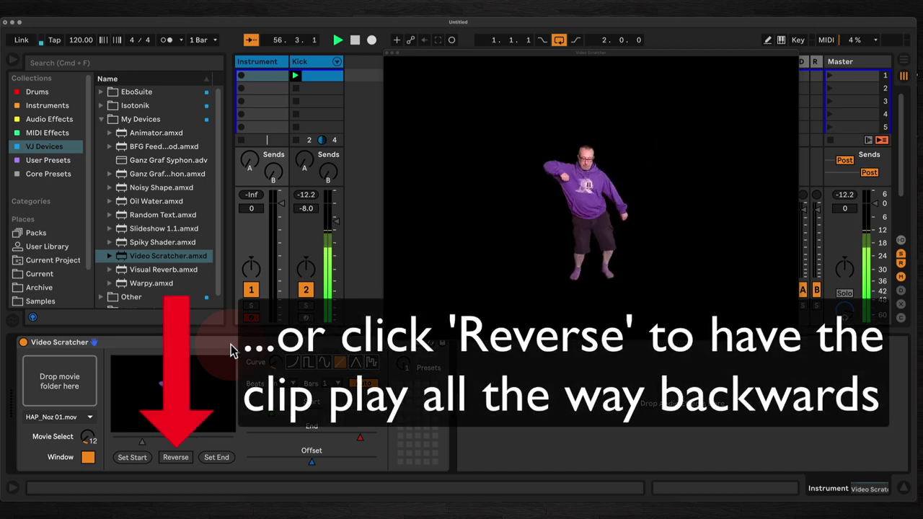
pyautogui.press('space')
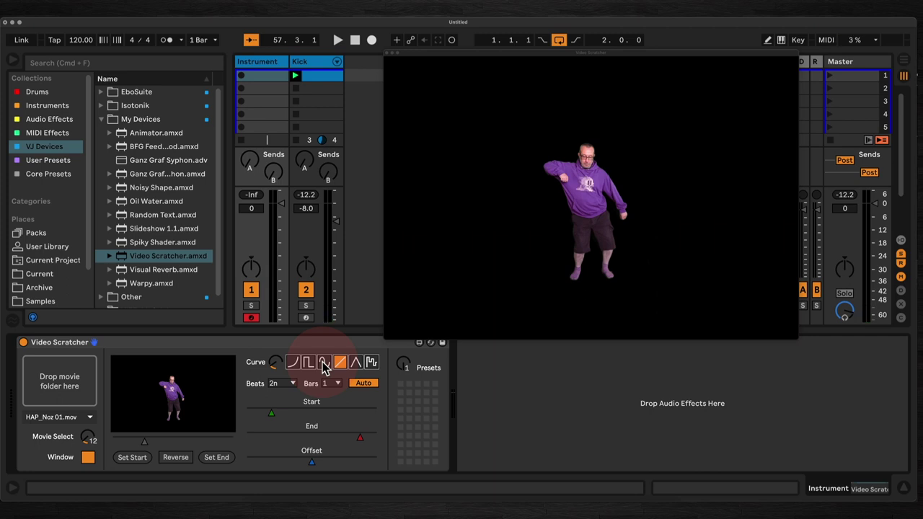
pyautogui.click(323, 363)
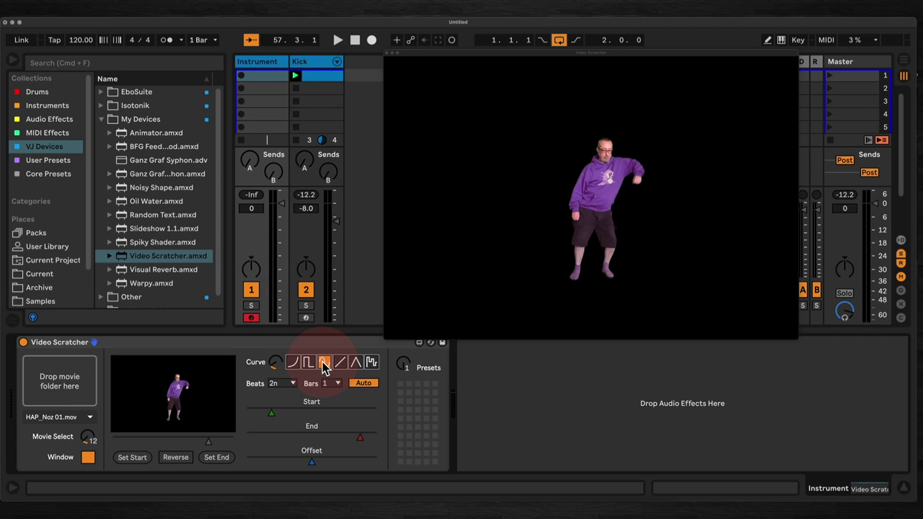
pyautogui.press('space')
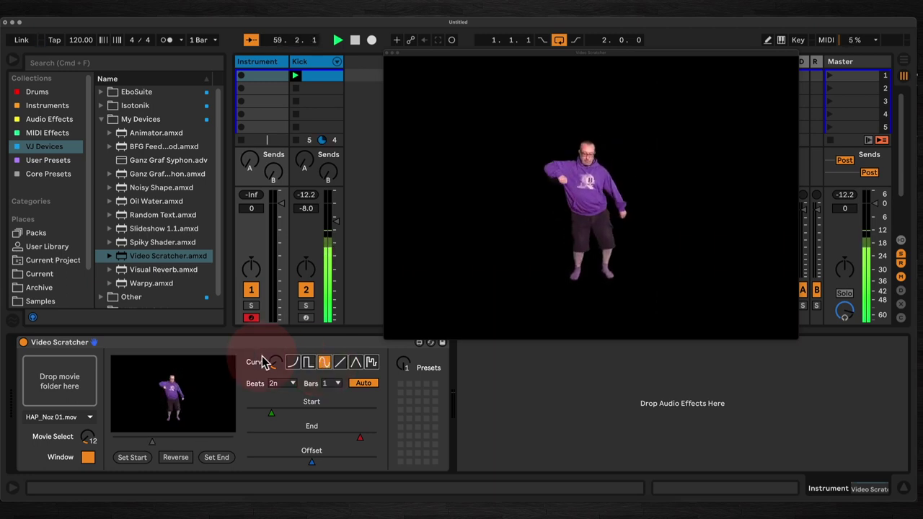
pyautogui.click(310, 367)
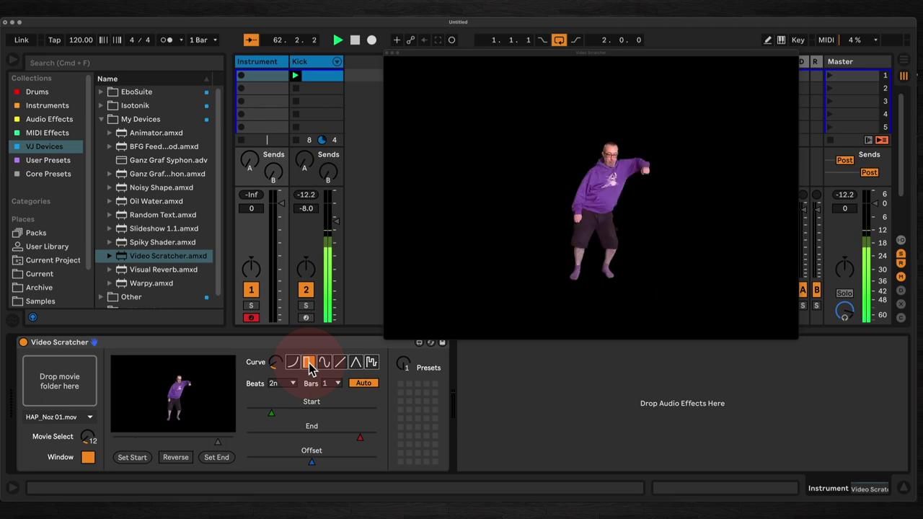
pyautogui.click(373, 365)
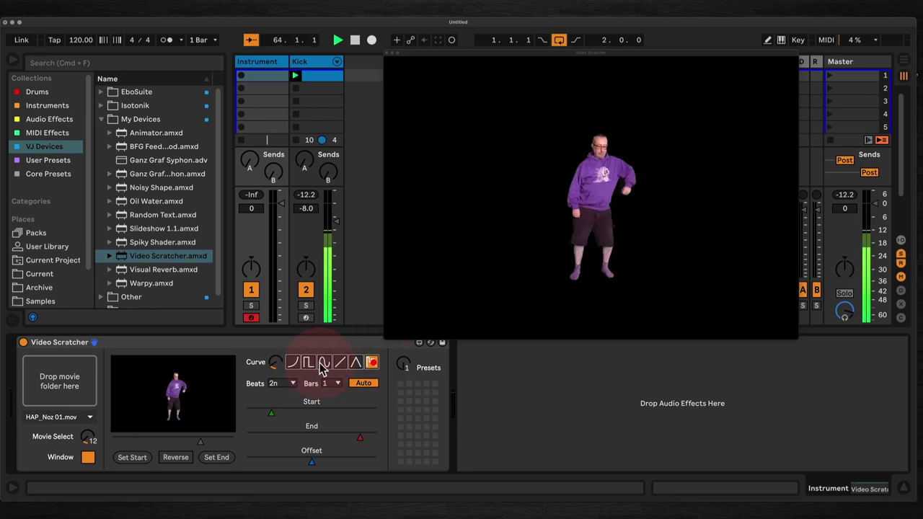
# Try a 16n Beats division with the stepped random curve, and return the division to 2n.
pyautogui.click(289, 385)
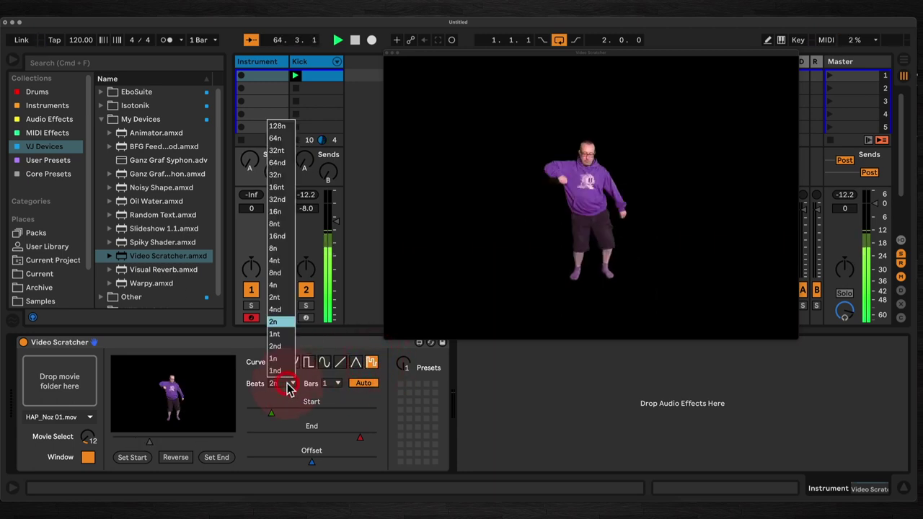
pyautogui.click(274, 210)
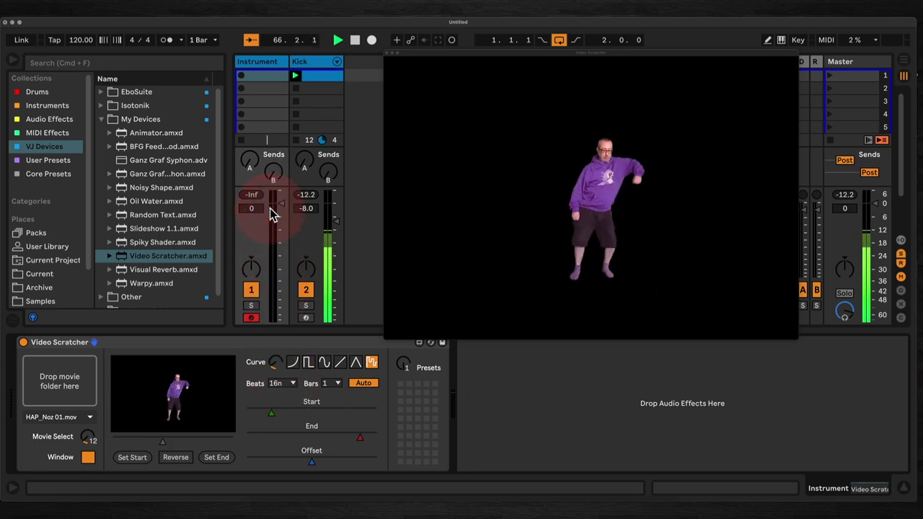
pyautogui.click(281, 383)
pyautogui.click(274, 321)
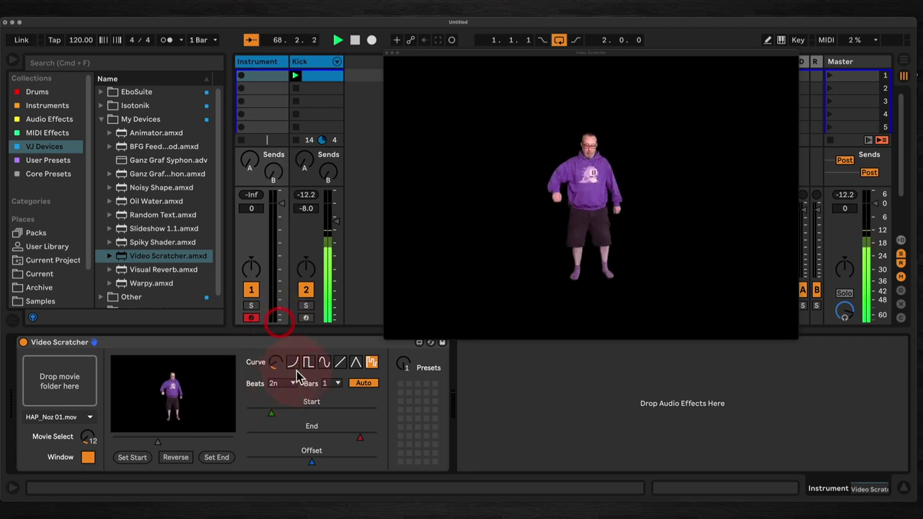
# Try the bent ramp with different Curve amounts, and set the scratch curve to the triangle shape.
pyautogui.click(293, 363)
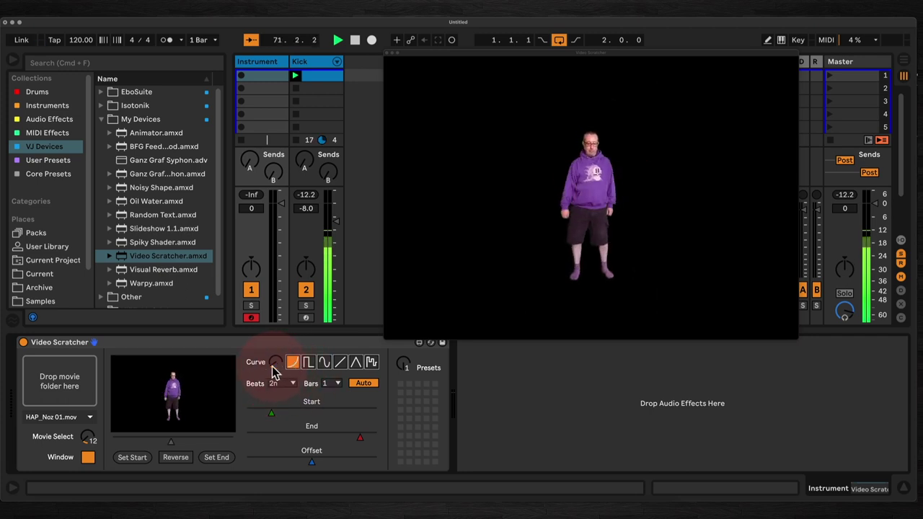
pyautogui.moveTo(276, 368); pyautogui.dragTo(275, 358)
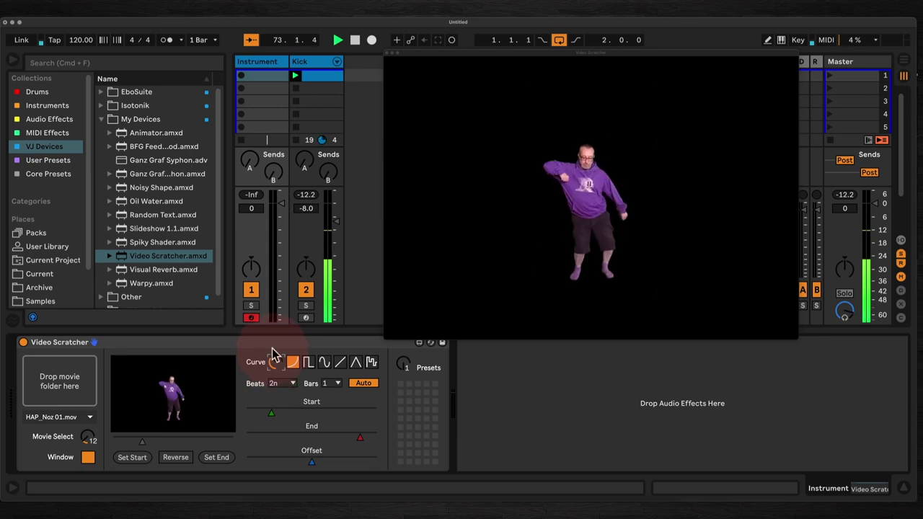
pyautogui.moveTo(273, 346); pyautogui.dragTo(274, 383)
pyautogui.click(355, 362)
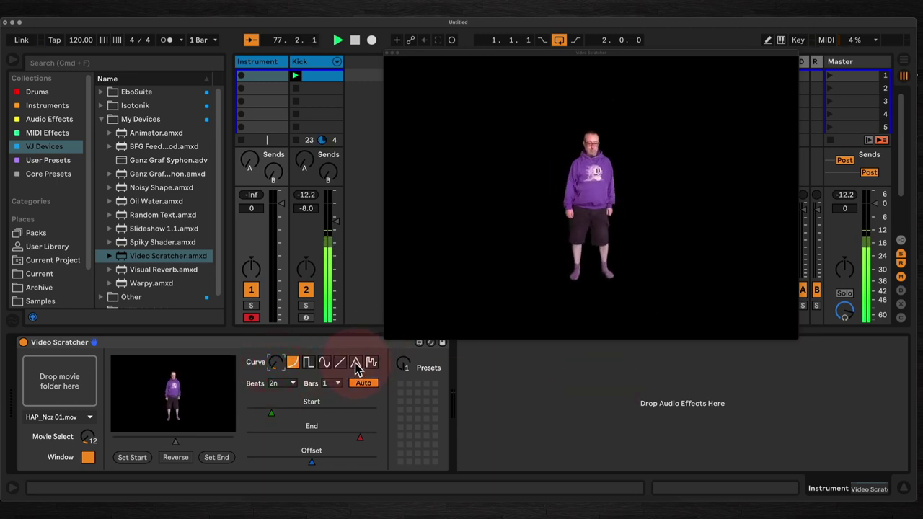
pyautogui.click(355, 364)
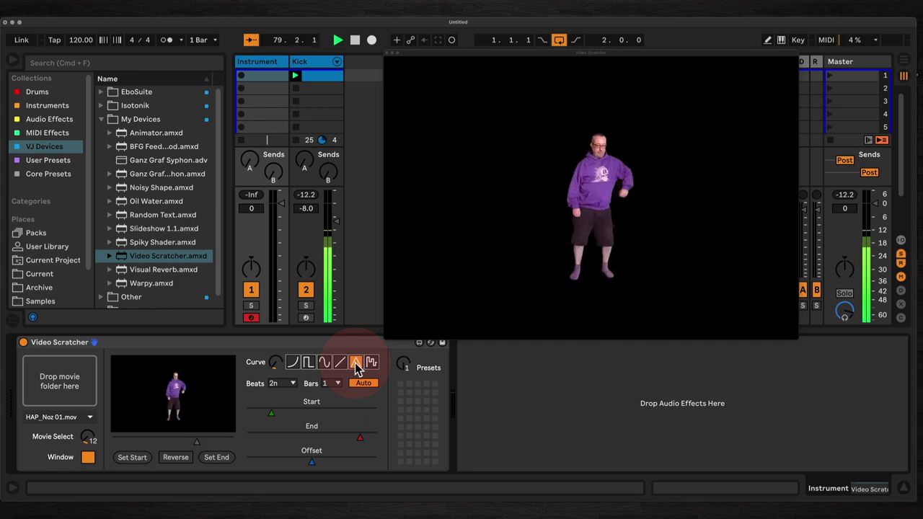
# Select movie 20, HAP_Noz 09.mov, in the Video Scratcher with playback stopped and automatic scratching off.
pyautogui.click(89, 456)
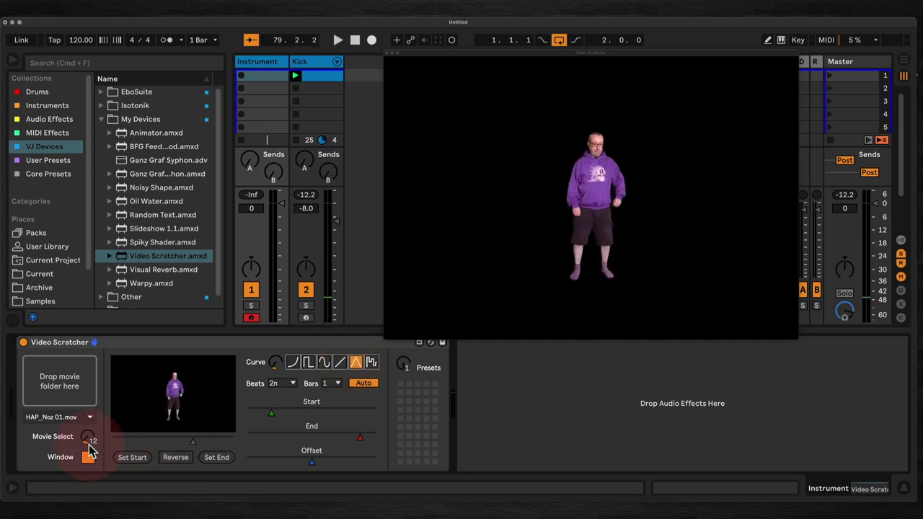
pyautogui.click(89, 440)
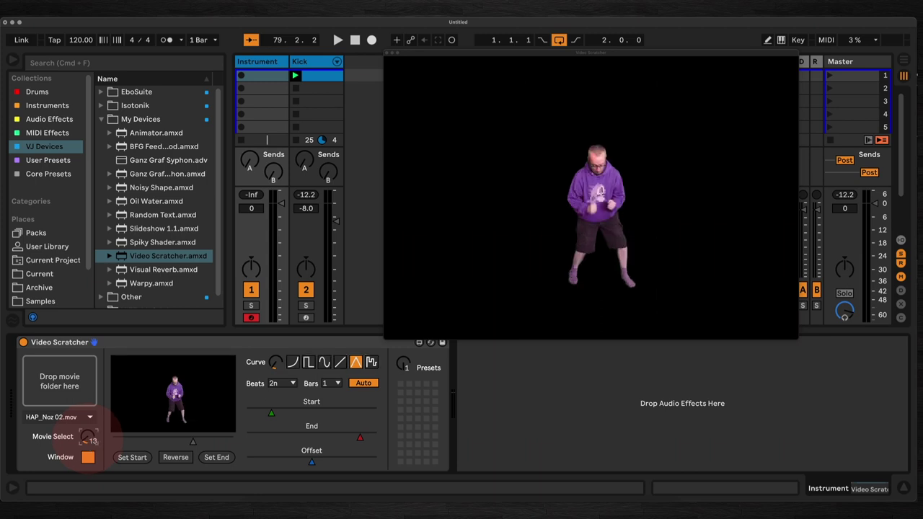
pyautogui.moveTo(87, 439); pyautogui.dragTo(115, 447)
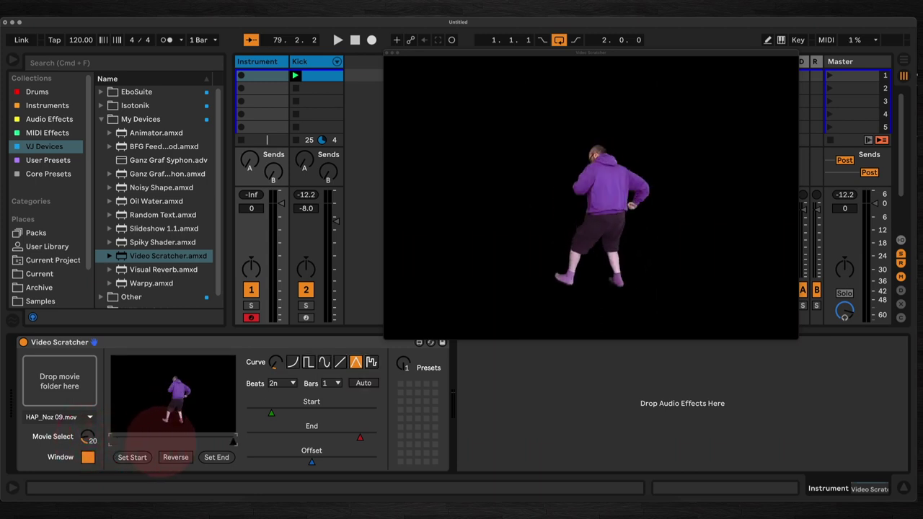
# Scrub near the beginning of the movie and set the scratch range's start point and an end point slightly after it.
pyautogui.moveTo(111, 442)
pyautogui.mouseDown()
pyautogui.moveTo(164, 442)
pyautogui.moveTo(114, 441)
pyautogui.moveTo(125, 440)
pyautogui.mouseUp()
pyautogui.click(132, 458)
pyautogui.click(123, 437)
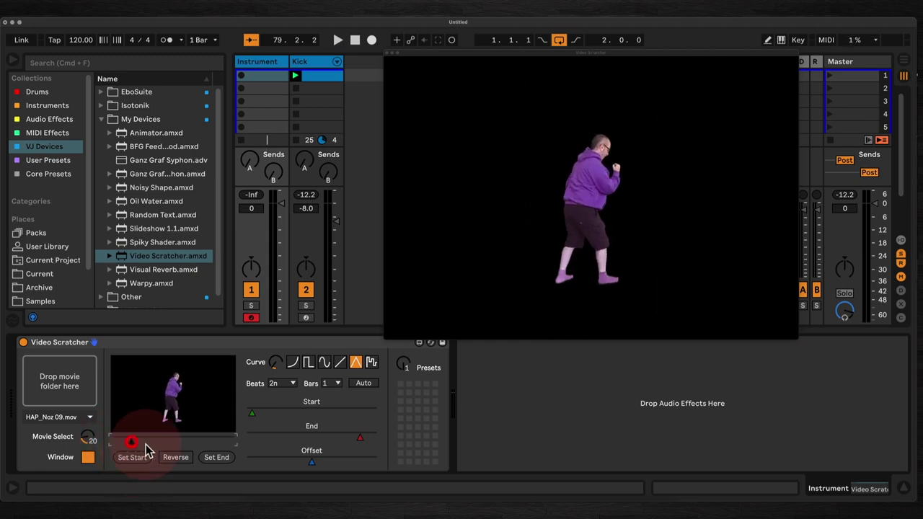
pyautogui.click(210, 460)
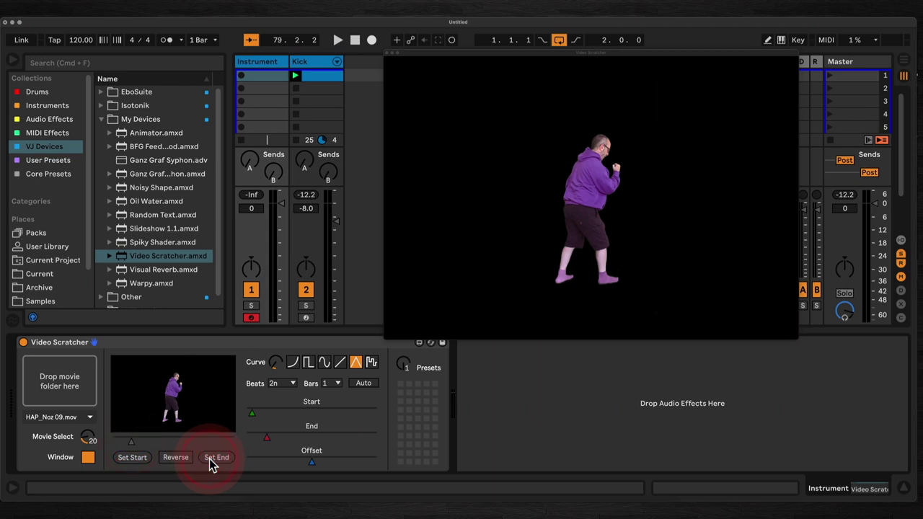
# Turn automatic scratching back on and preview the short start-to-end range.
pyautogui.click(383, 382)
pyautogui.click(370, 383)
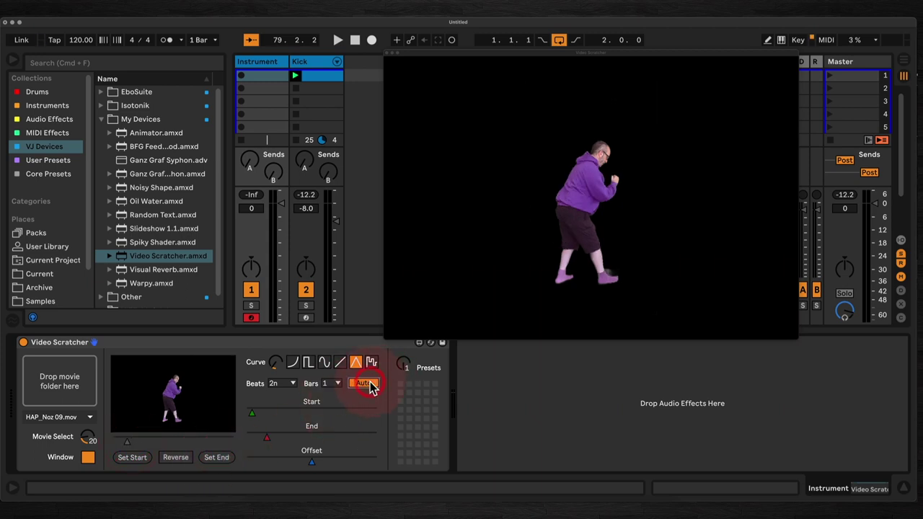
pyautogui.press('space')
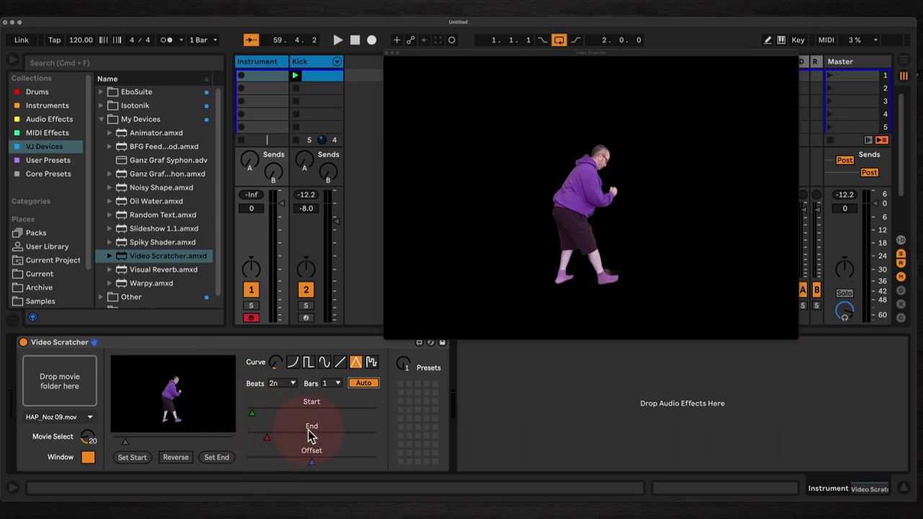
# Resume playback, extend the scratch range's End point slightly, and raise the Offset a little above its centre.
pyautogui.press('space')
pyautogui.click(265, 439)
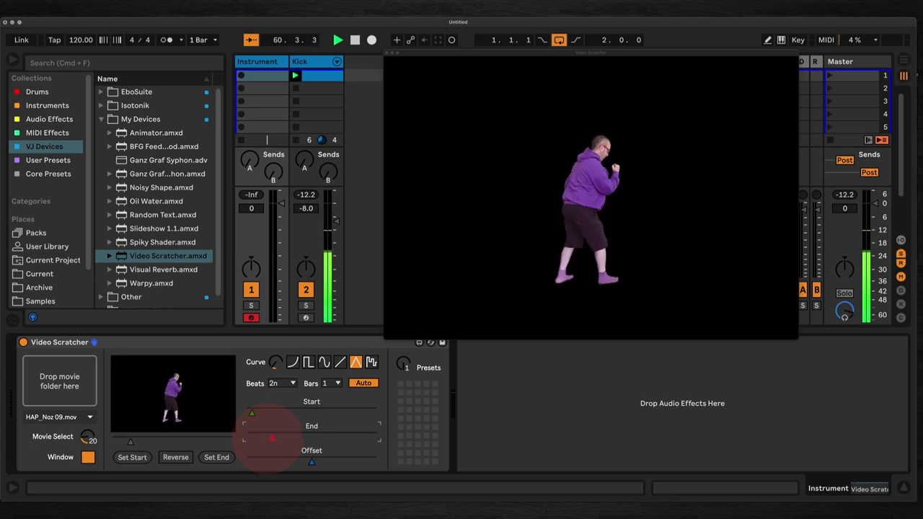
pyautogui.click(315, 466)
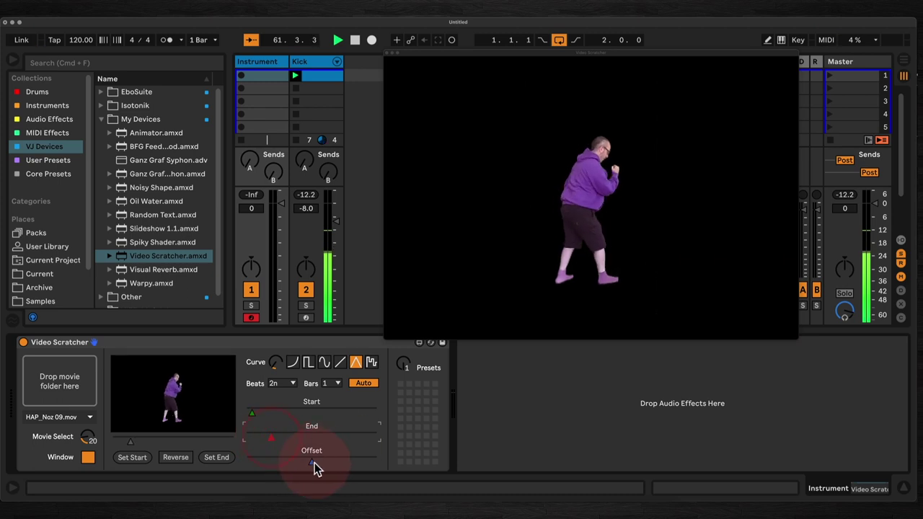
pyautogui.click(312, 462)
pyautogui.moveTo(315, 462); pyautogui.dragTo(324, 462)
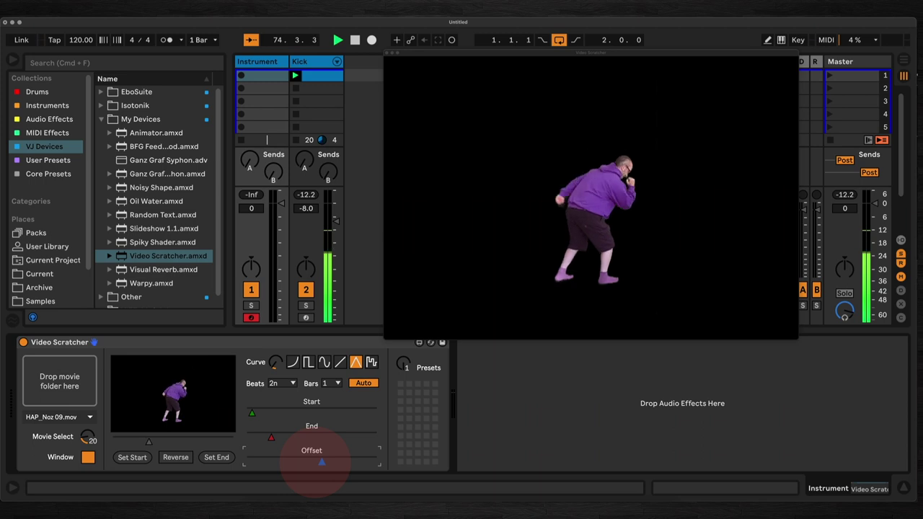
# Store the current scratch settings in the first preset slot.
pyautogui.click(419, 403)
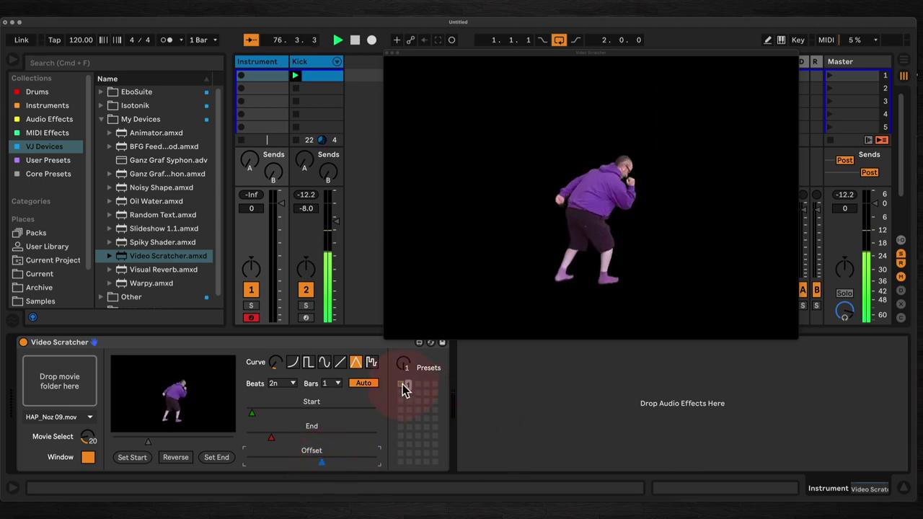
pyautogui.click(404, 385)
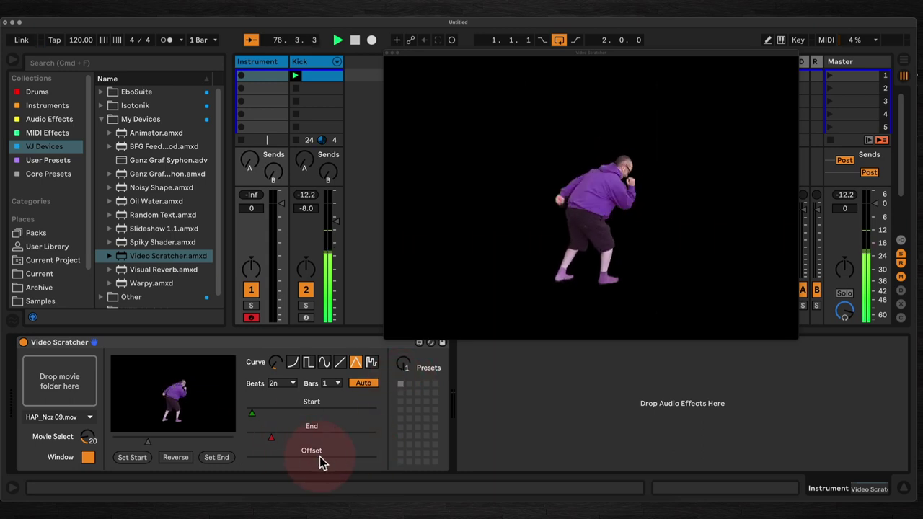
# Store a variation with the Offset raised further and Reverse turned on in the second preset slot.
pyautogui.moveTo(323, 461)
pyautogui.mouseDown()
pyautogui.moveTo(303, 463)
pyautogui.moveTo(322, 463)
pyautogui.mouseUp()
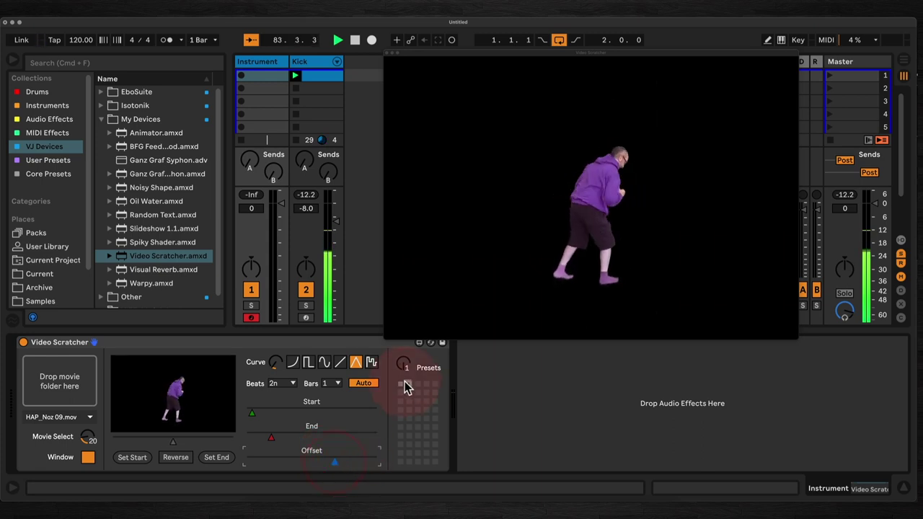
pyautogui.click(175, 457)
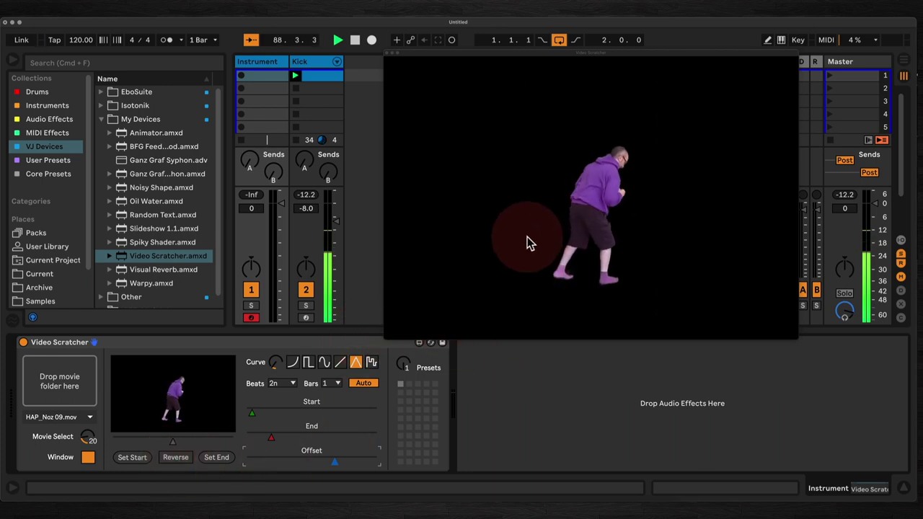
pyautogui.click(174, 458)
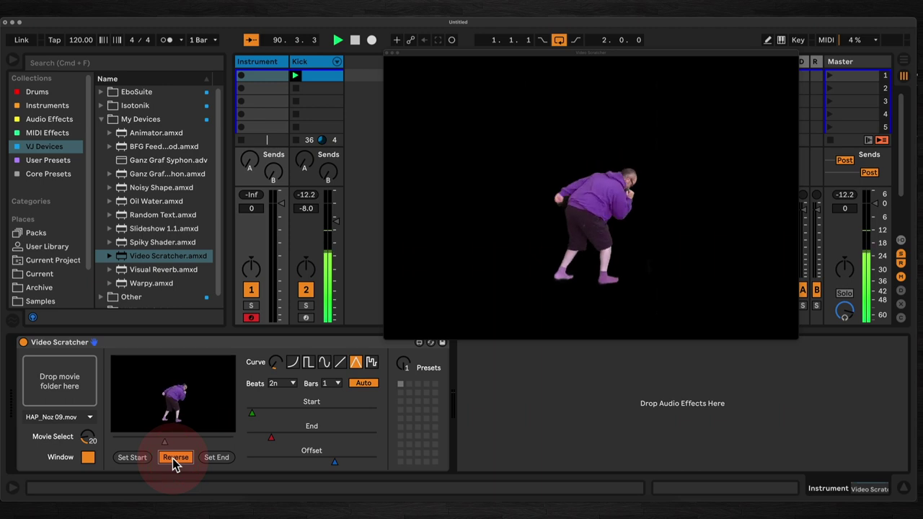
pyautogui.click(644, 201)
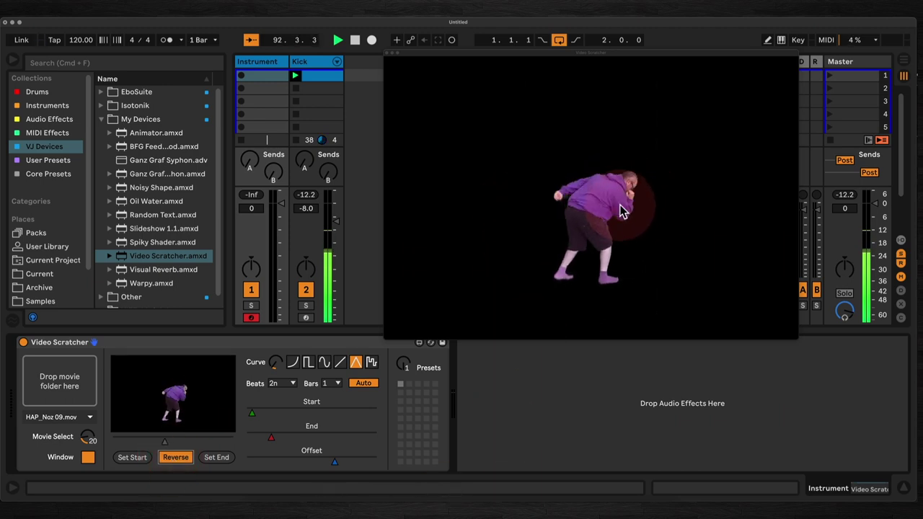
pyautogui.click(184, 462)
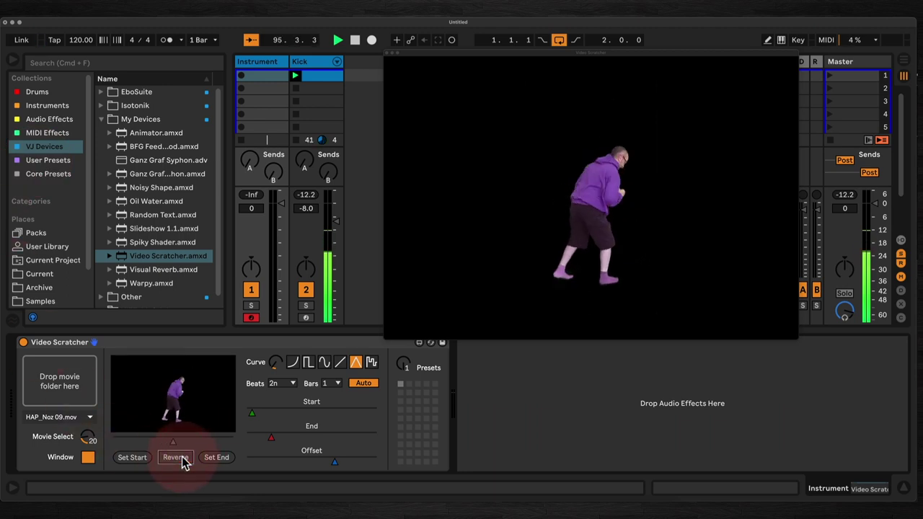
pyautogui.click(183, 461)
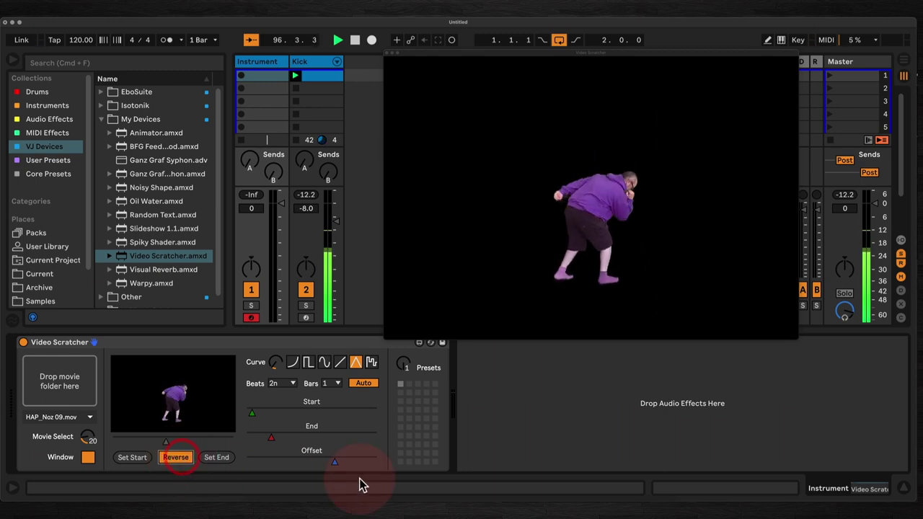
pyautogui.keyDown('shift'); pyautogui.click(409, 384); pyautogui.keyUp('shift')
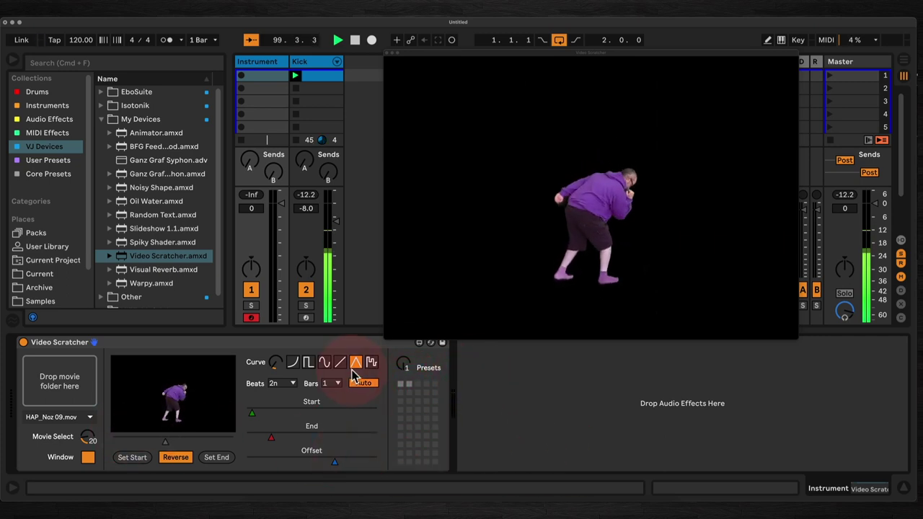
# Recall the first and second presets alternately during playback, ending on the first preset.
pyautogui.click(401, 386)
pyautogui.click(401, 386)
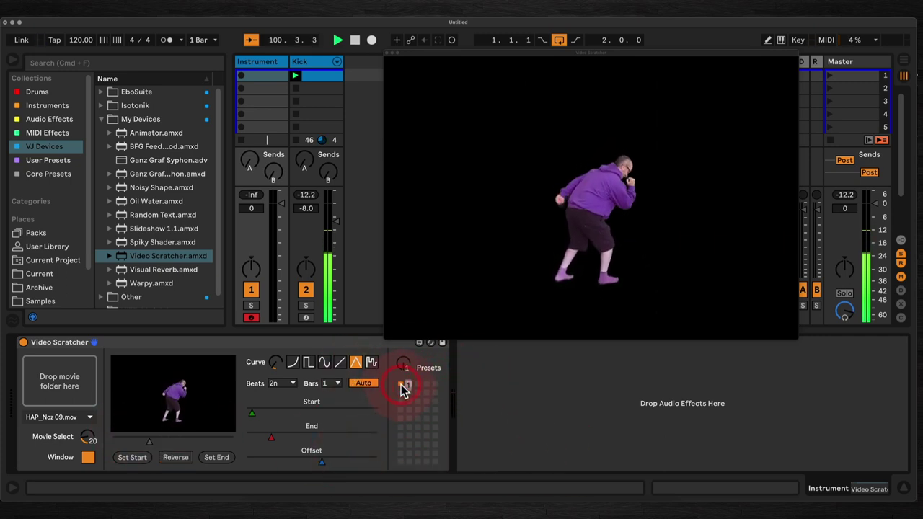
pyautogui.click(410, 385)
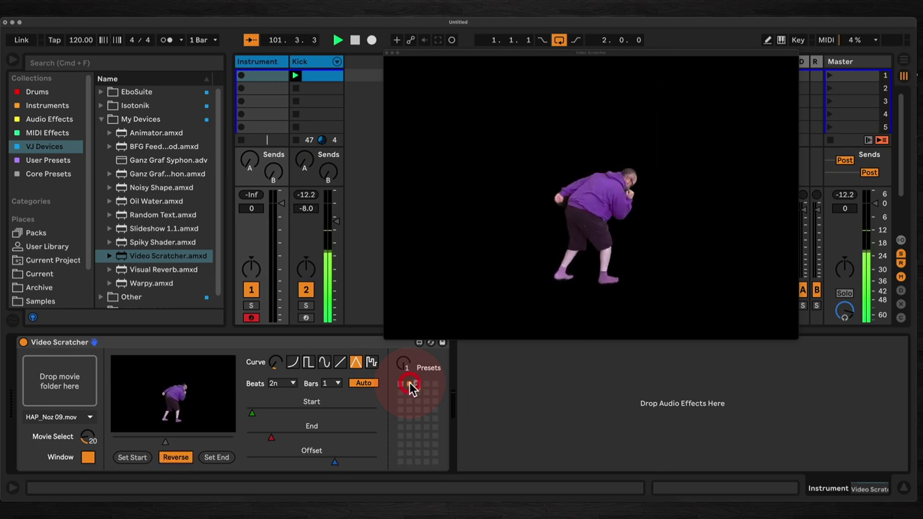
pyautogui.click(403, 385)
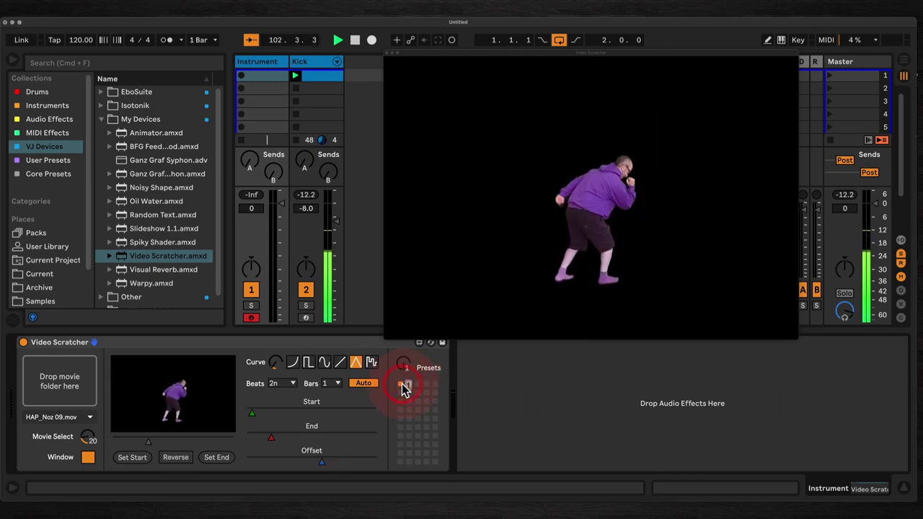
# Recall the second preset, raise its Offset further, and store the changed settings back in the second preset slot.
pyautogui.click(410, 385)
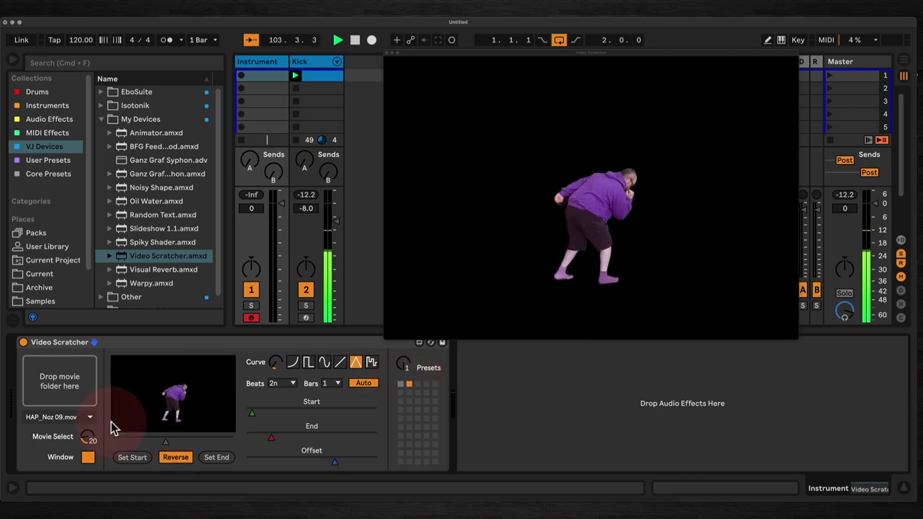
pyautogui.click(334, 461)
pyautogui.moveTo(334, 461); pyautogui.dragTo(323, 461)
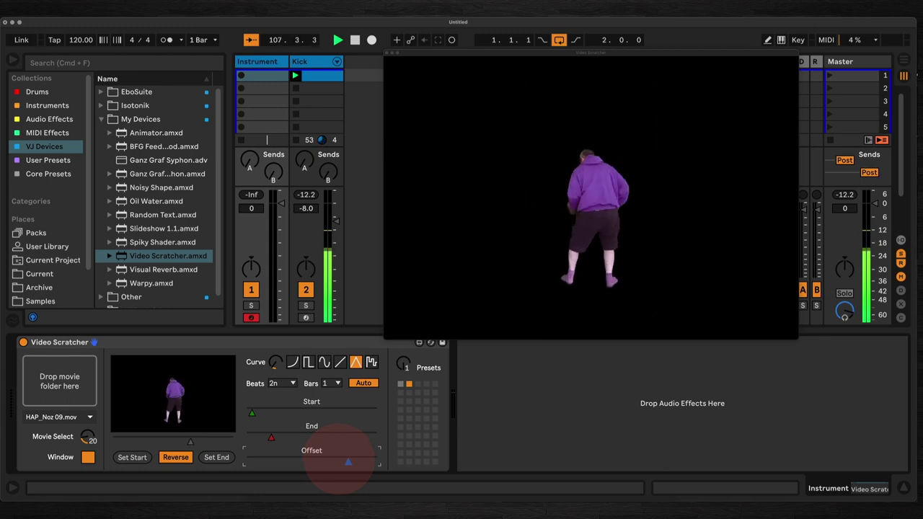
pyautogui.moveTo(339, 460); pyautogui.dragTo(348, 461)
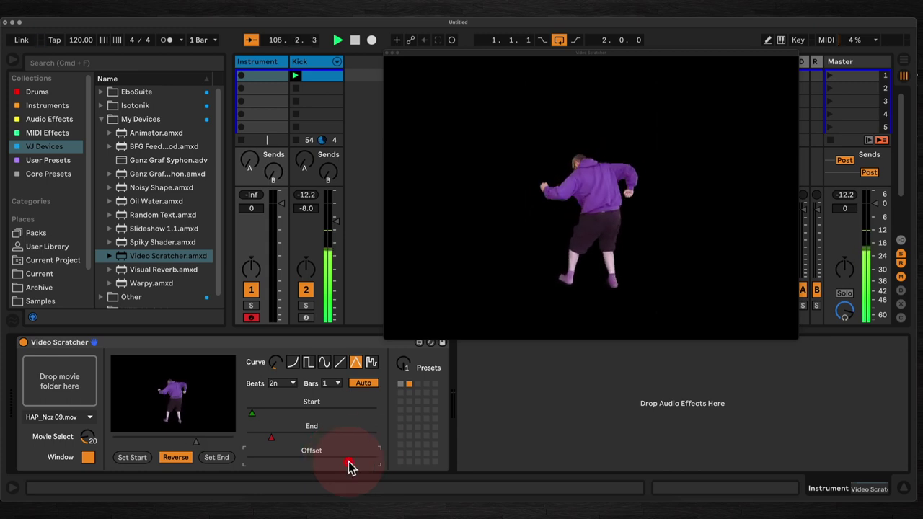
pyautogui.keyDown('shift'); pyautogui.click(408, 386); pyautogui.keyUp('shift')
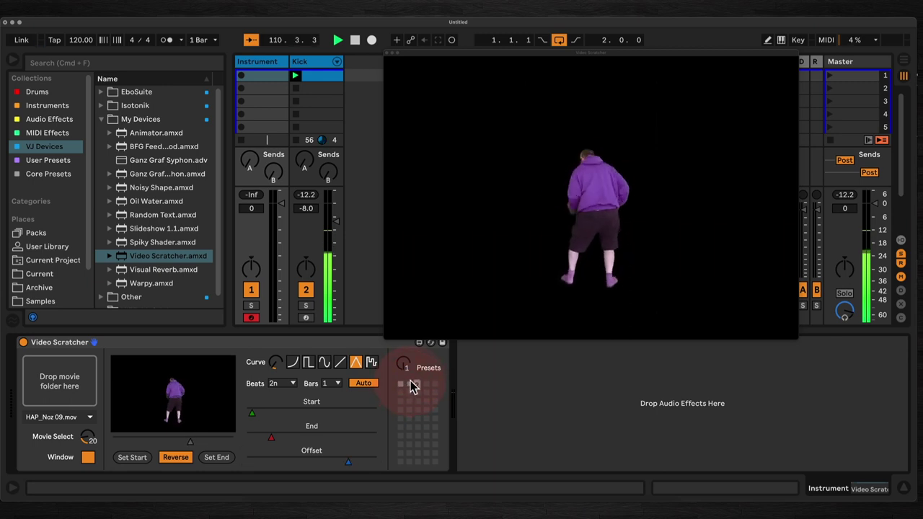
# Switch between the first and the updated second preset during playback to compare the two scratch variations.
pyautogui.click(417, 384)
pyautogui.click(402, 385)
pyautogui.click(403, 387)
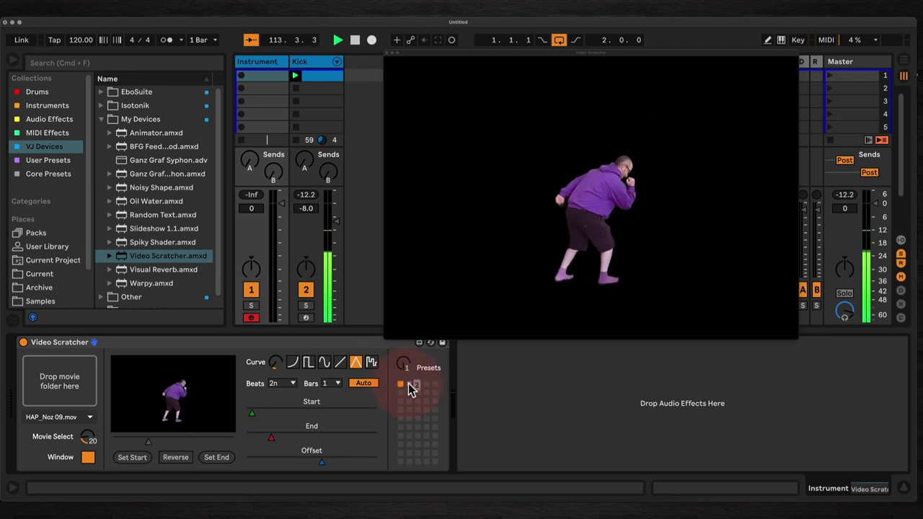
pyautogui.click(409, 383)
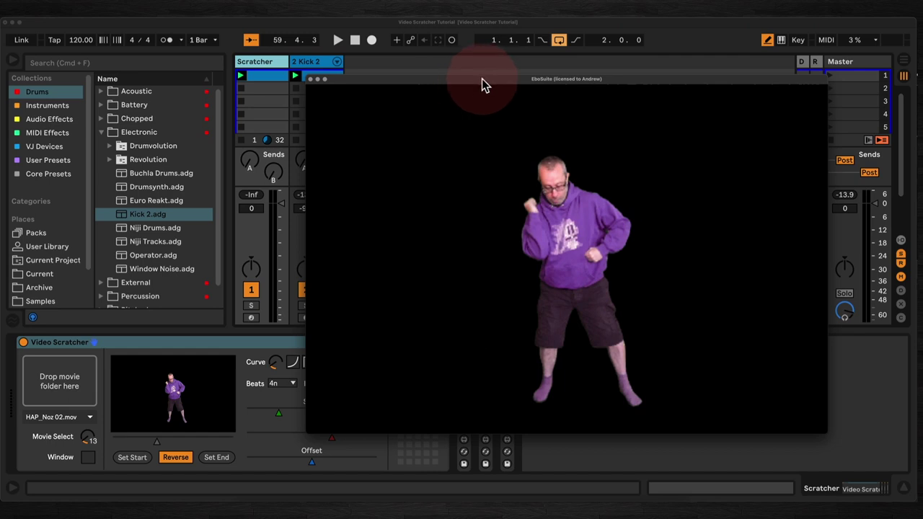
# Show the Preset Select envelope of the Scratcher track's clip, with the EboSuite video window shrunk clear of the envelope editor.
pyautogui.moveTo(378, 80); pyautogui.dragTo(396, 89)
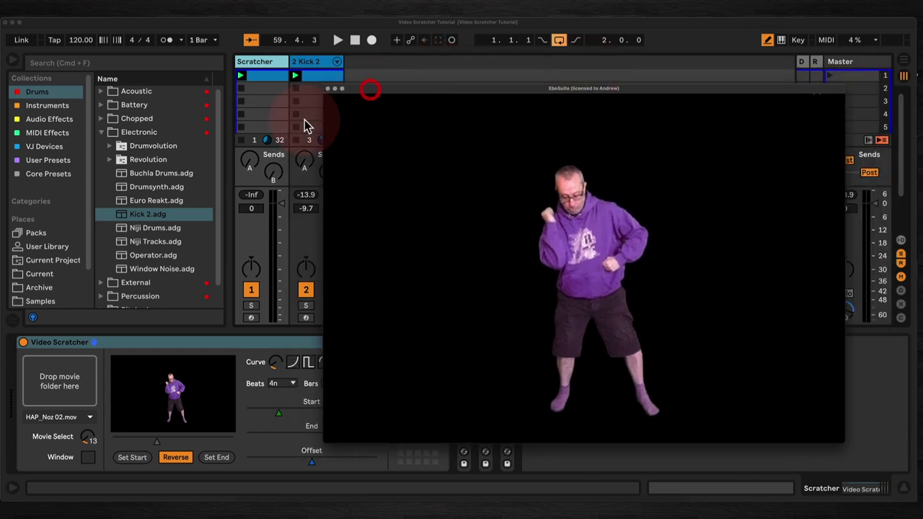
pyautogui.click(263, 78)
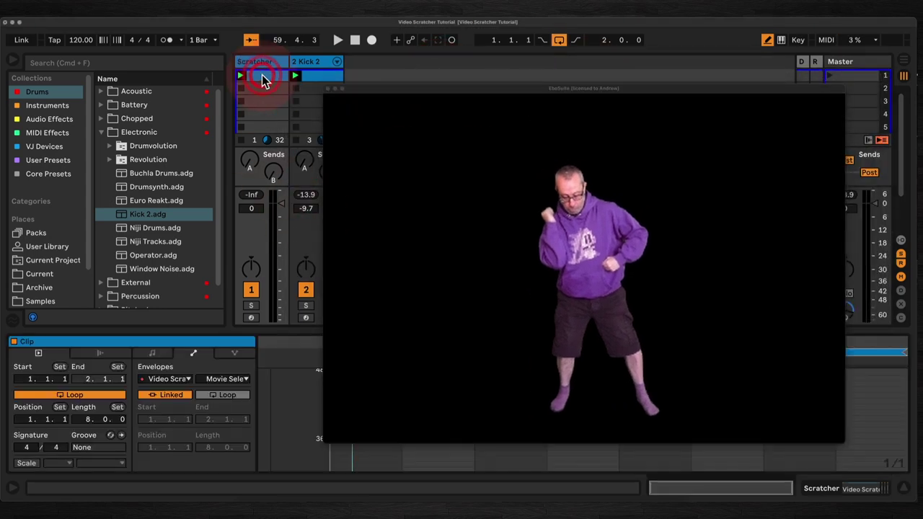
pyautogui.moveTo(463, 93); pyautogui.dragTo(333, 41)
pyautogui.moveTo(720, 391); pyautogui.dragTo(614, 300)
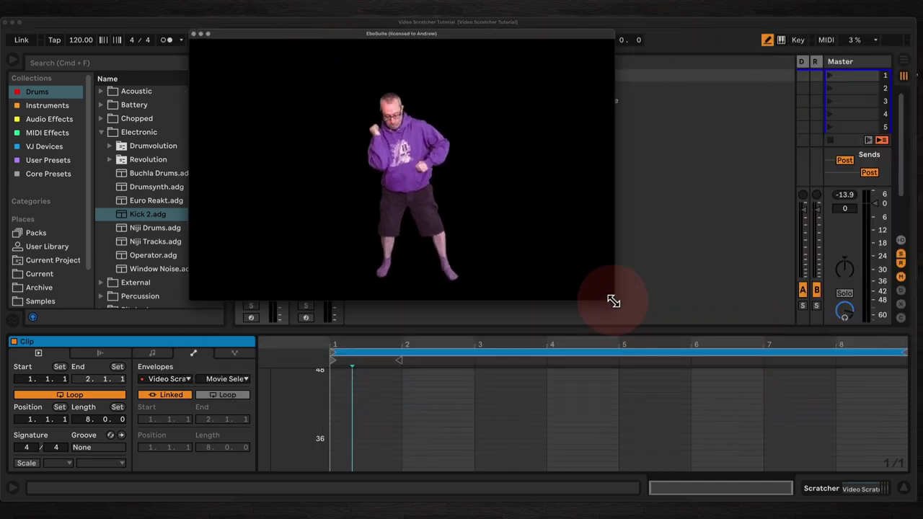
pyautogui.click(233, 380)
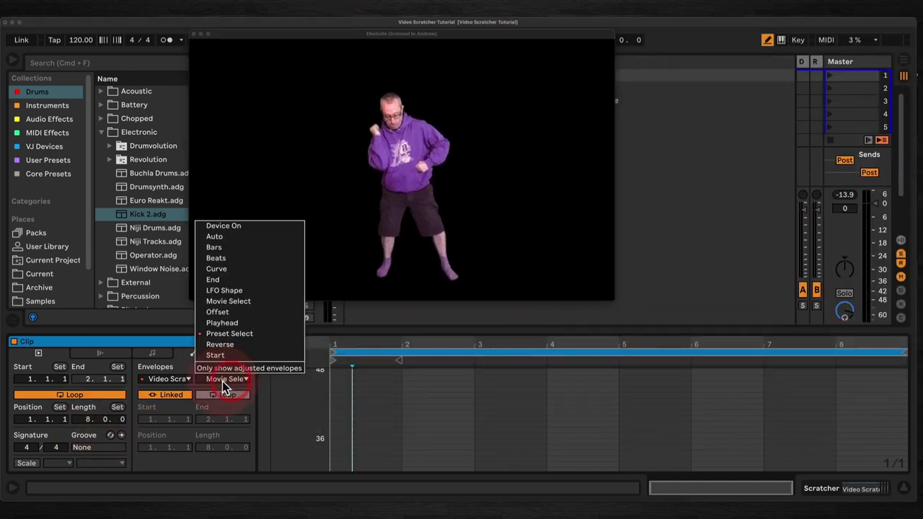
pyautogui.click(229, 334)
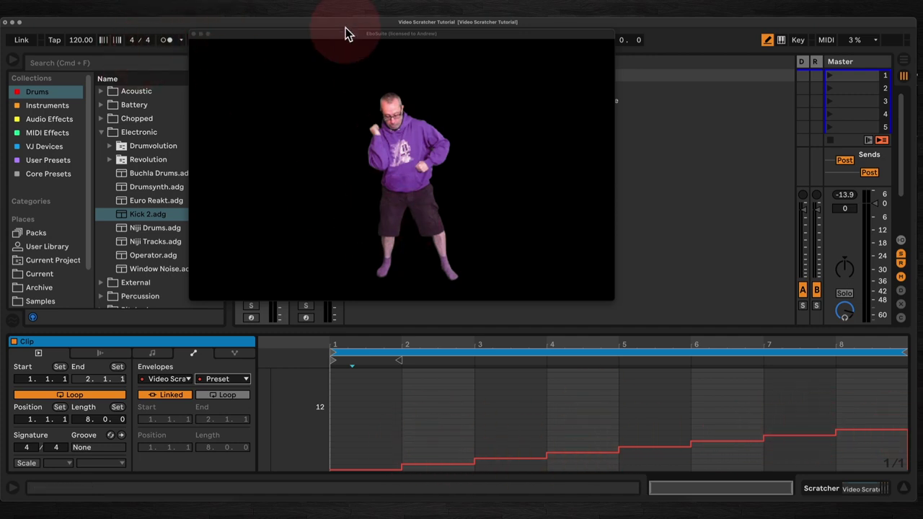
# Move the EboSuite window clear of the tracks, play the Scratcher clip, and watch its preset automation in the Video Scratcher device.
pyautogui.moveTo(321, 37); pyautogui.dragTo(481, 59)
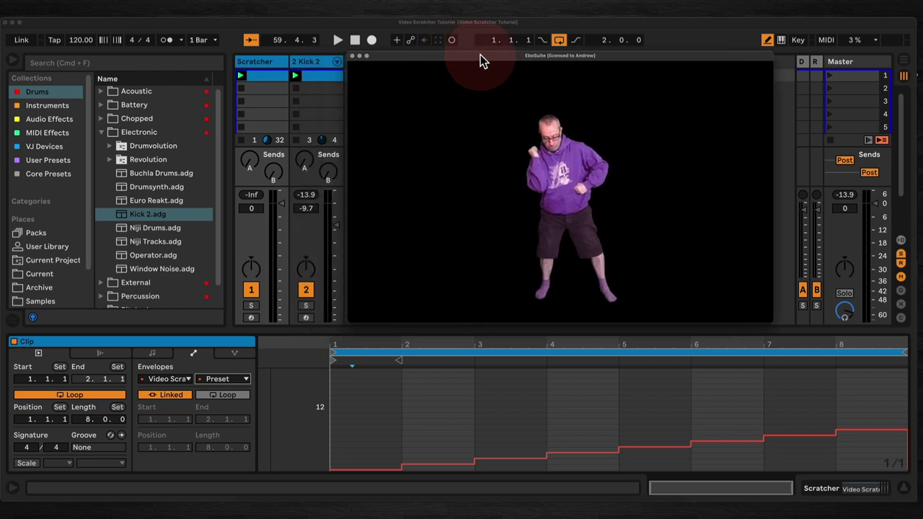
pyautogui.click(242, 76)
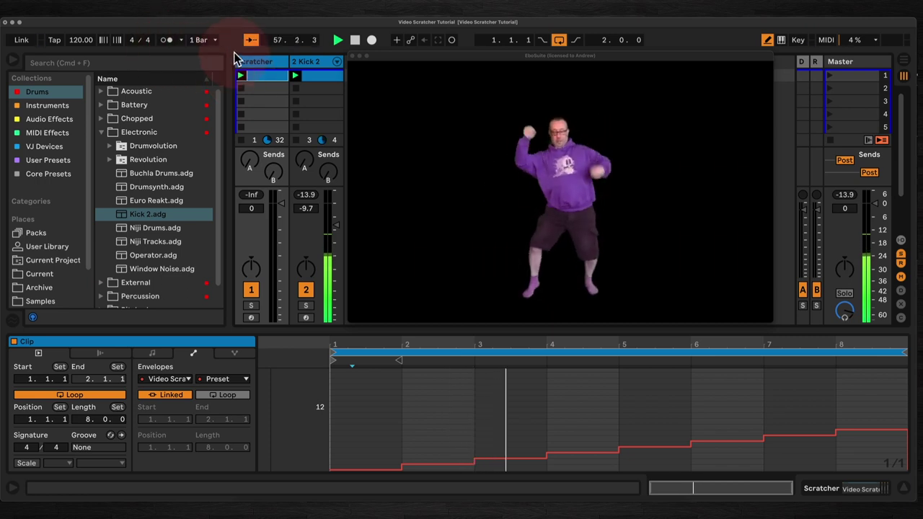
pyautogui.click(258, 62)
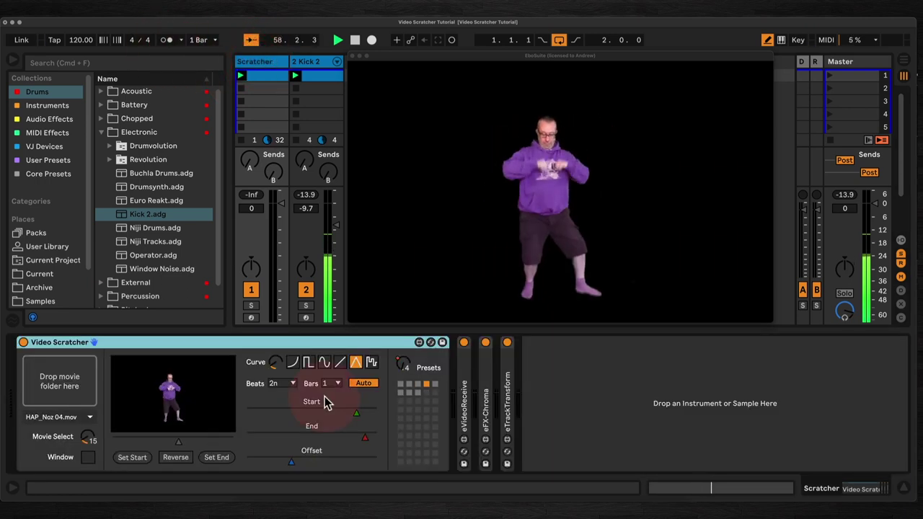
pyautogui.click(434, 384)
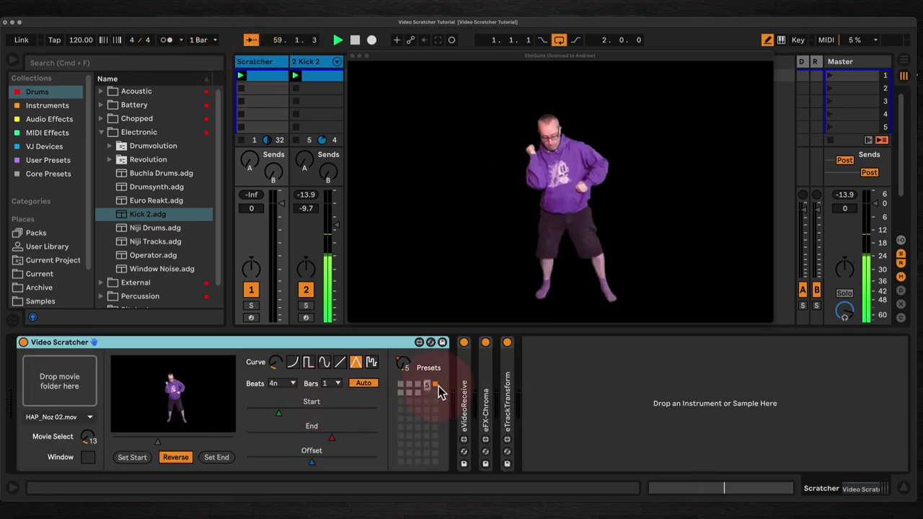
pyautogui.click(401, 393)
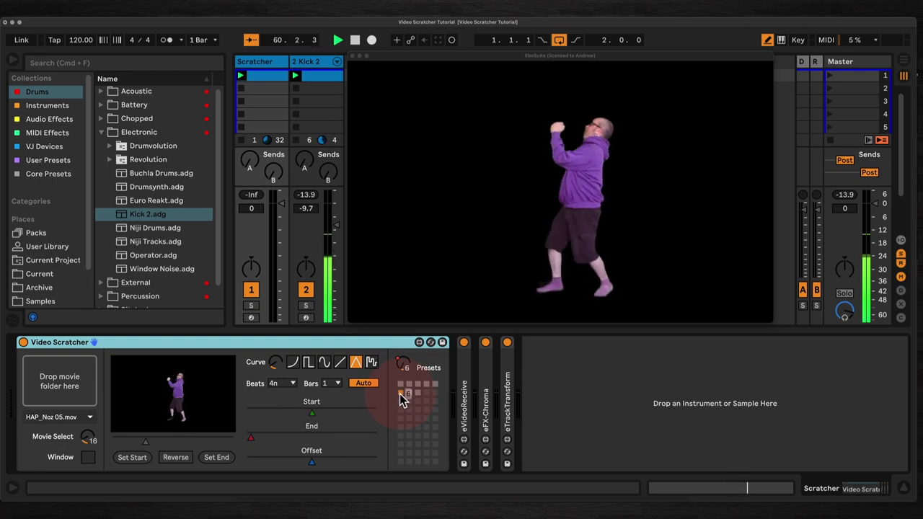
# Stop playback and close the EboSuite video window.
pyautogui.click(354, 39)
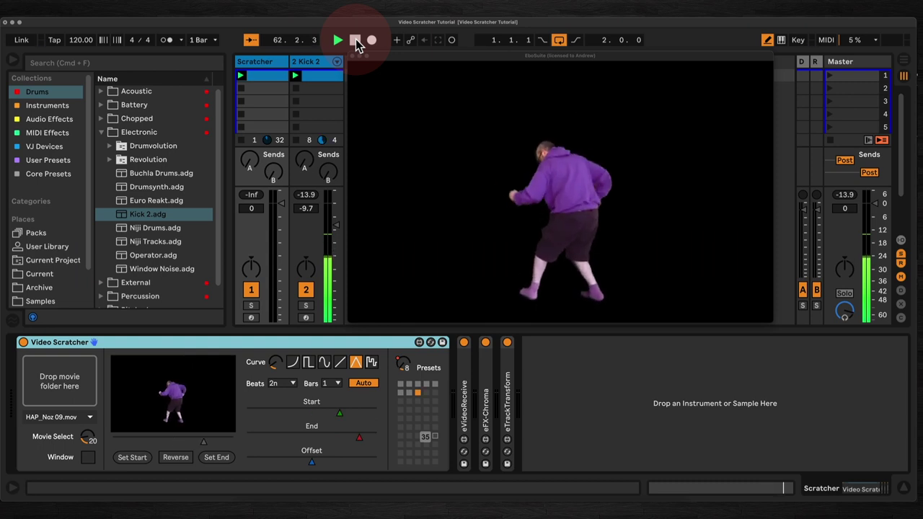
pyautogui.click(356, 41)
pyautogui.click(418, 200)
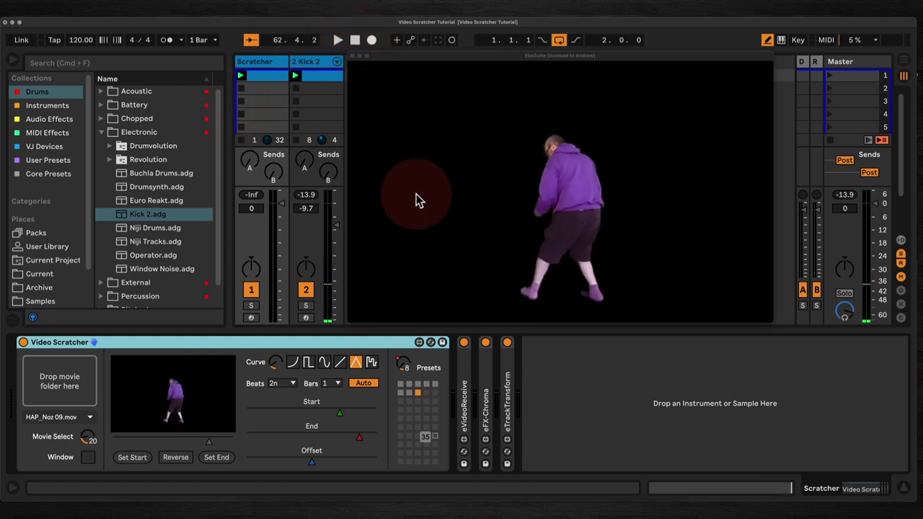
pyautogui.click(353, 56)
# Turn off Auto in Video Scratcher and move the playhead slider back to the beginning of the movie.
pyautogui.click(141, 406)
pyautogui.click(207, 458)
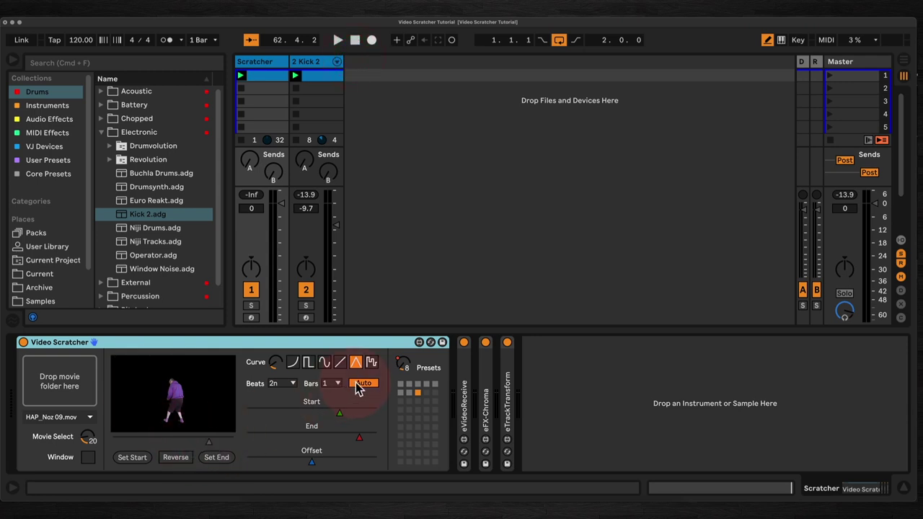
pyautogui.click(352, 385)
pyautogui.click(206, 458)
pyautogui.moveTo(208, 440); pyautogui.dragTo(163, 440)
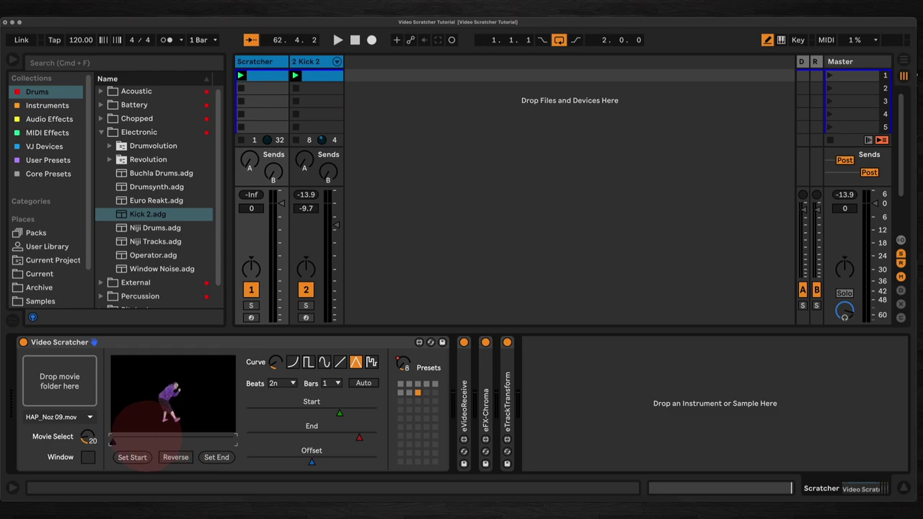
pyautogui.click(114, 441)
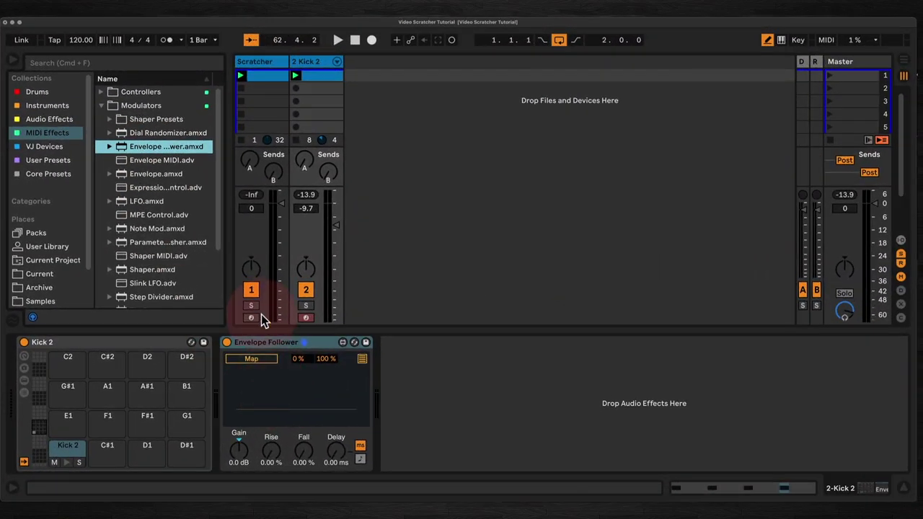
# Play the kick and raise the Gain of the Kick 2 track's Envelope Follower to 4.4 dB.
pyautogui.click(251, 359)
pyautogui.click(303, 91)
pyautogui.click(245, 451)
pyautogui.moveTo(247, 452); pyautogui.dragTo(247, 431)
pyautogui.click(301, 452)
pyautogui.click(267, 400)
# Map the Kick 2 Envelope Follower to the Video Scratcher's playhead slider, play the result, and stop playback.
pyautogui.click(252, 359)
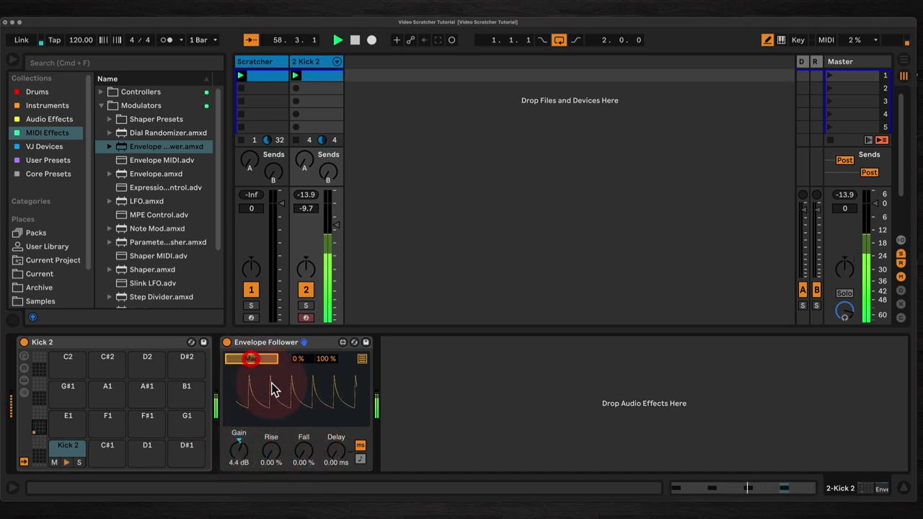
pyautogui.click(254, 61)
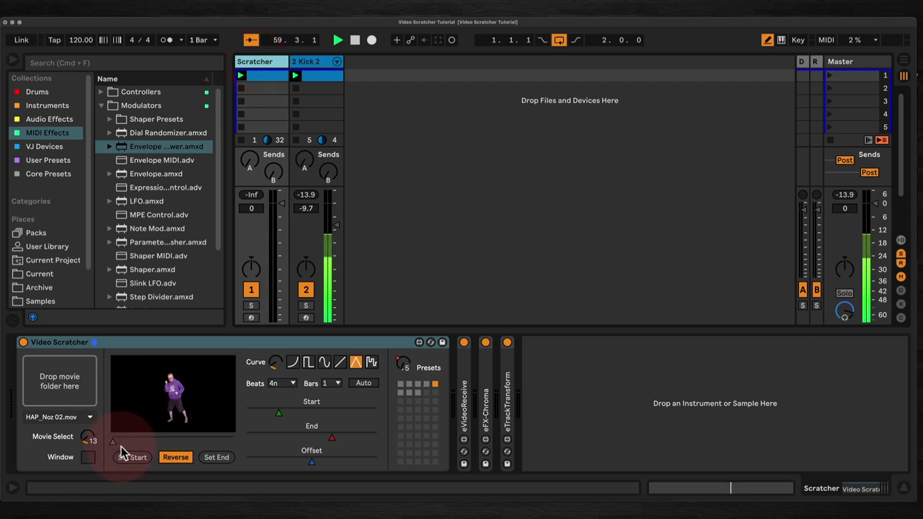
pyautogui.click(116, 442)
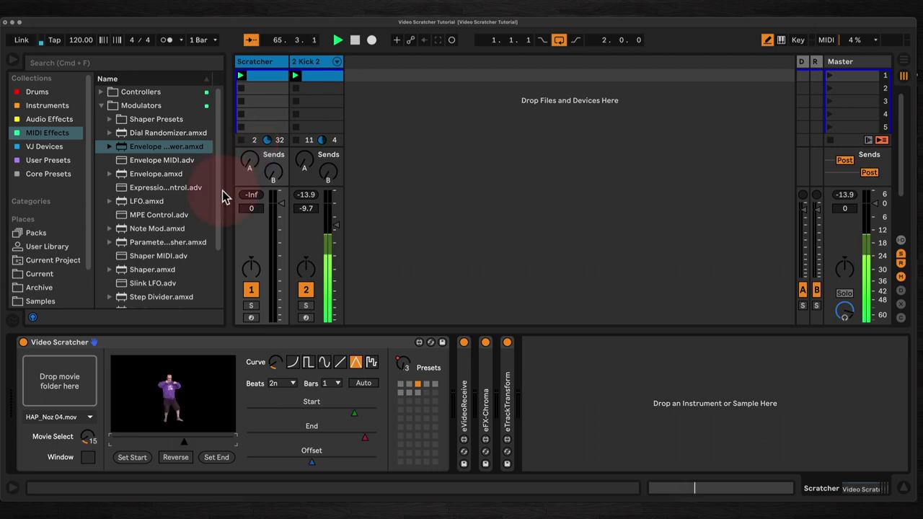
pyautogui.press('space')
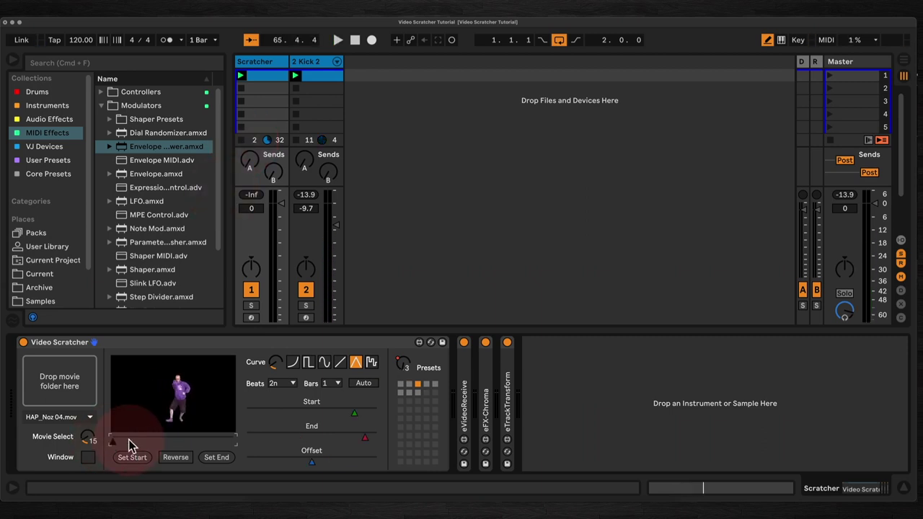